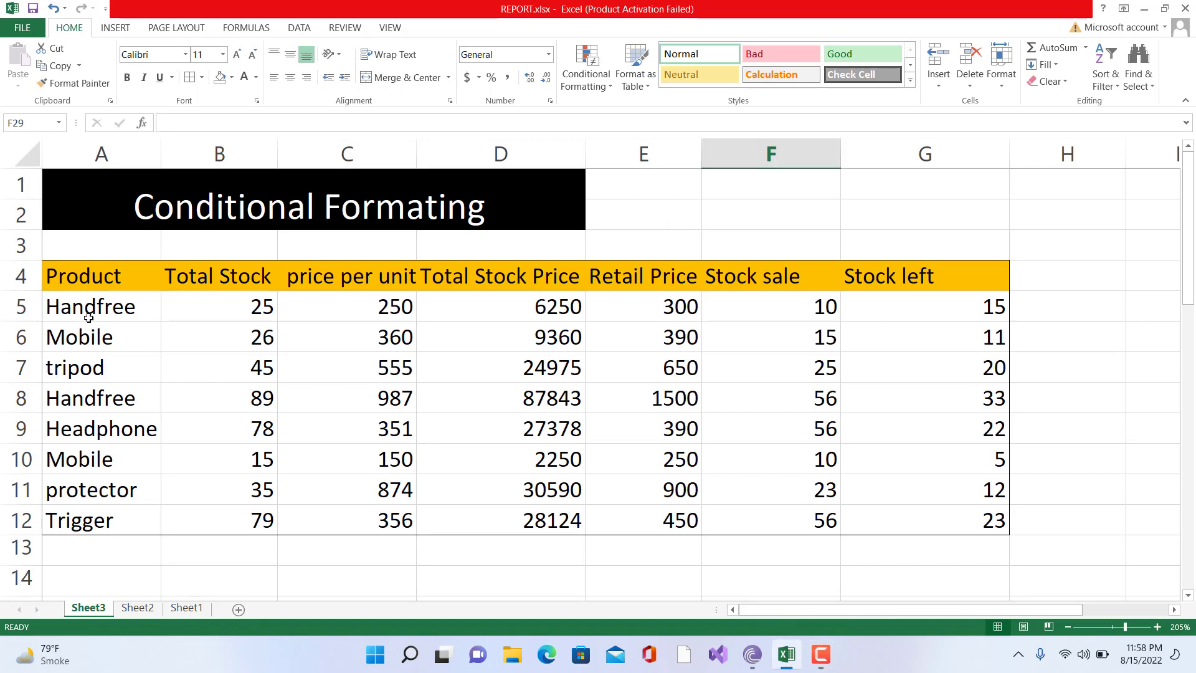
Select the Stock left values in G5:G12, leaving the rest of the table unselected.
drag(88, 281, 928, 507)
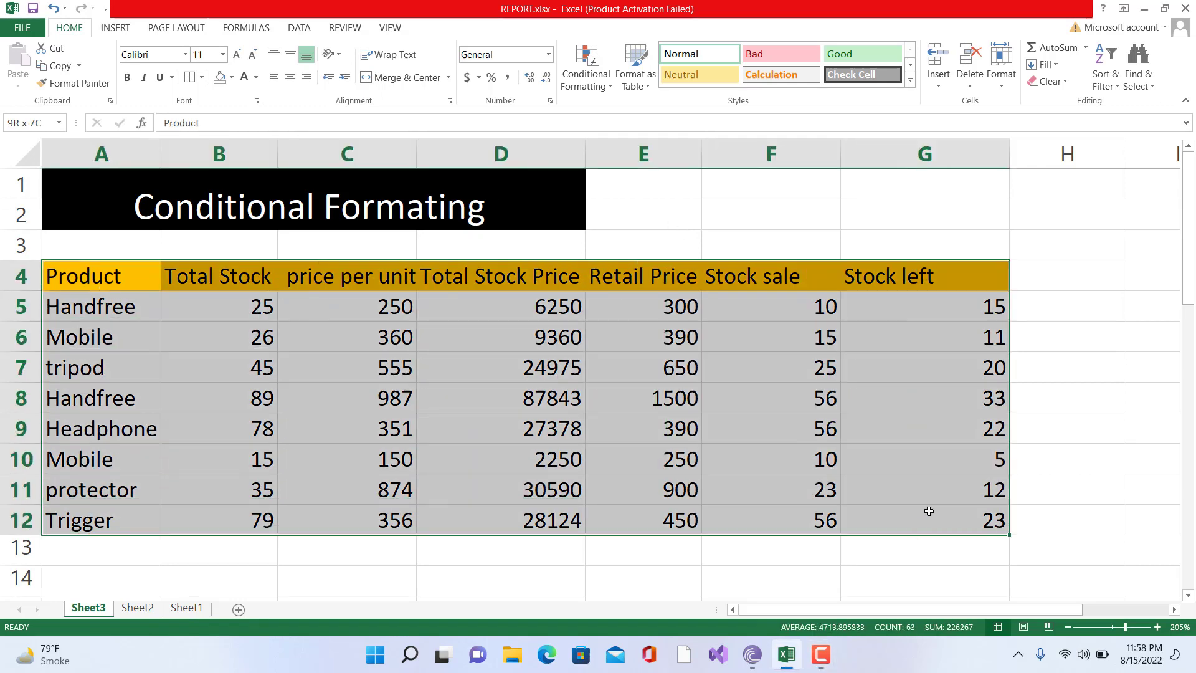
click(1113, 467)
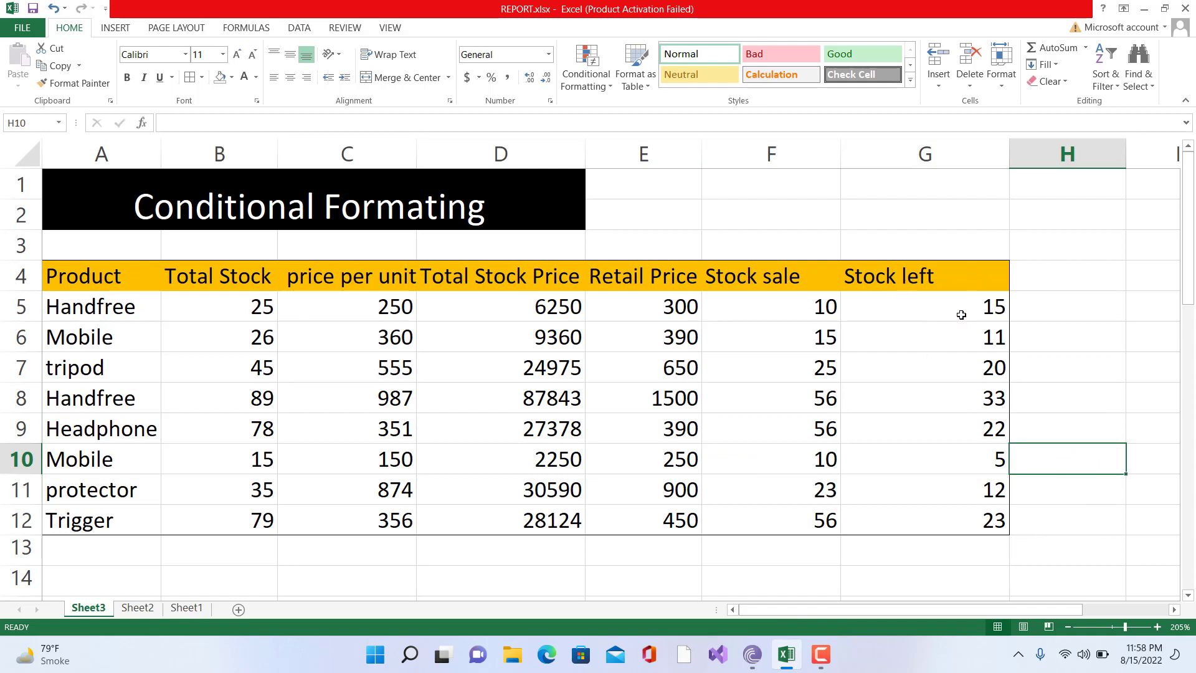
drag(961, 310, 976, 515)
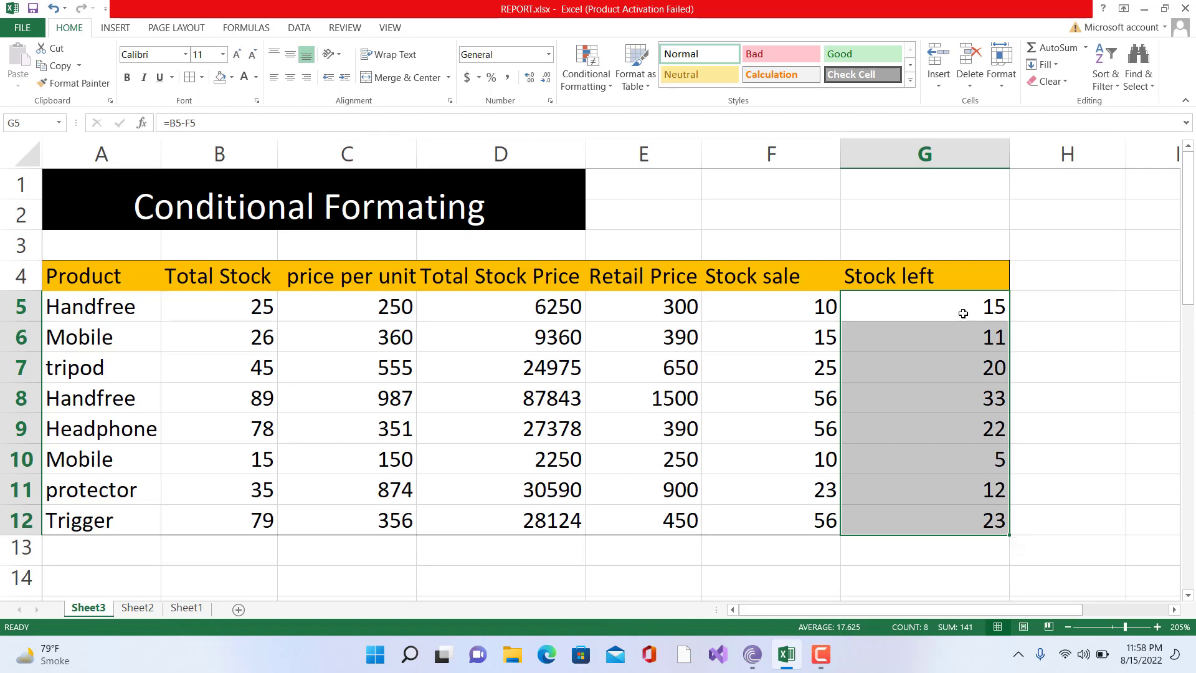
click(1112, 228)
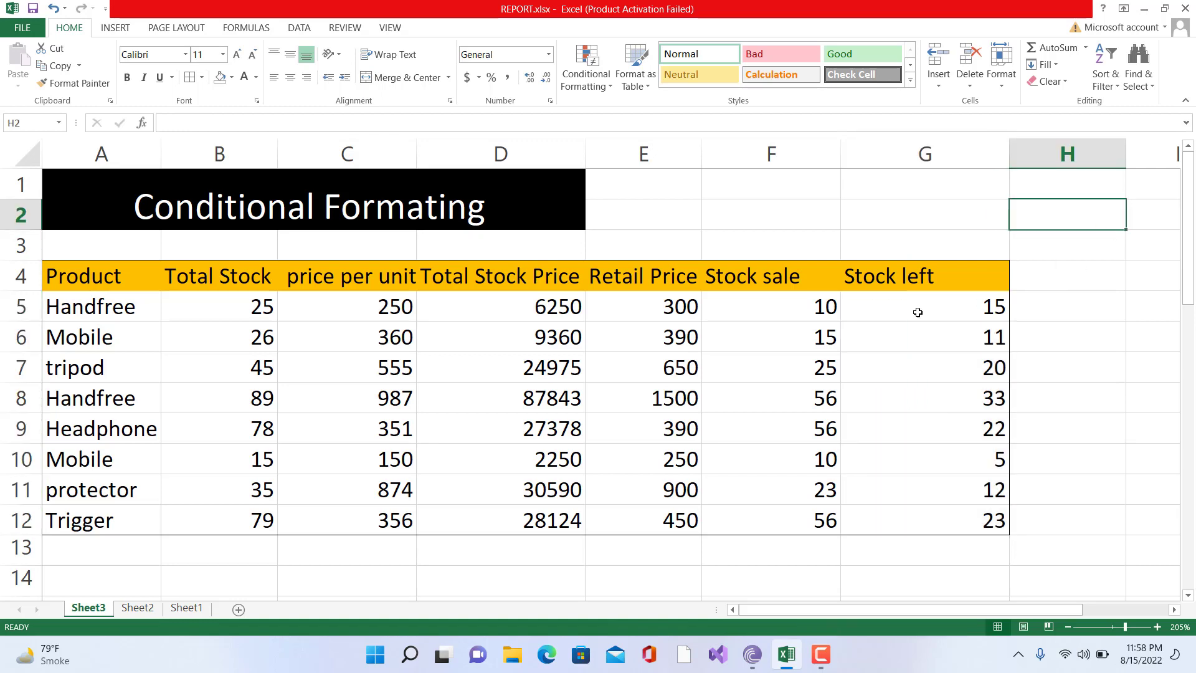
drag(890, 306, 962, 517)
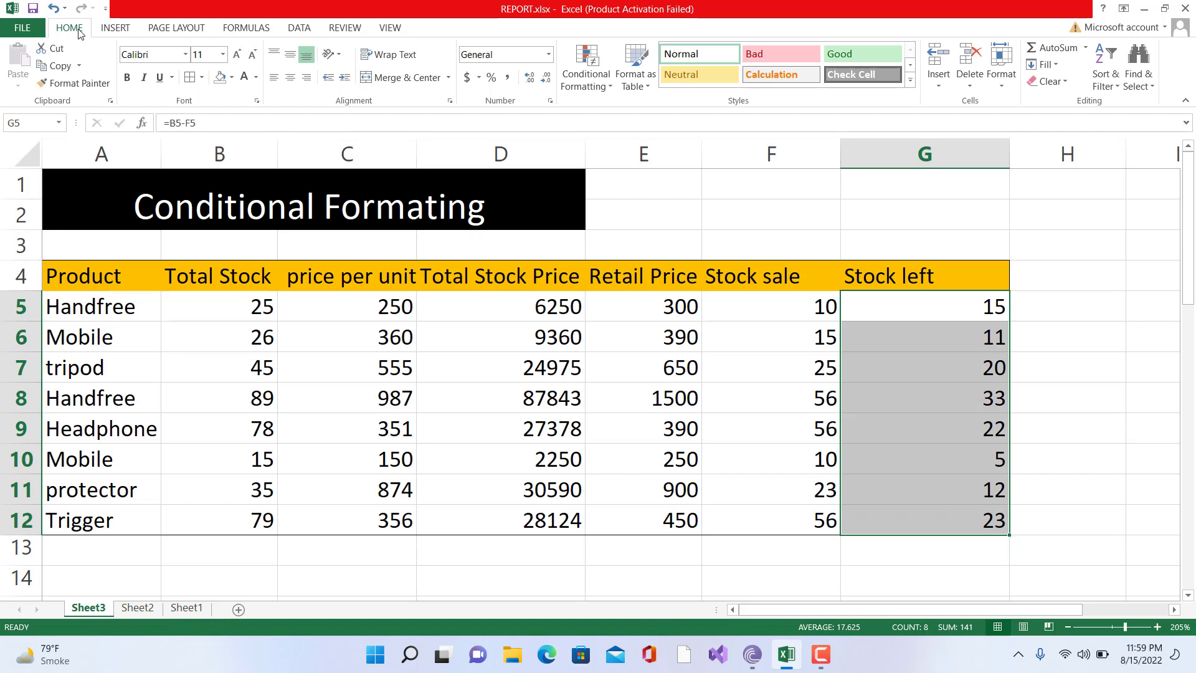
Bring up the New Formatting Rule dialog from the Conditional Formatting menu.
click(598, 85)
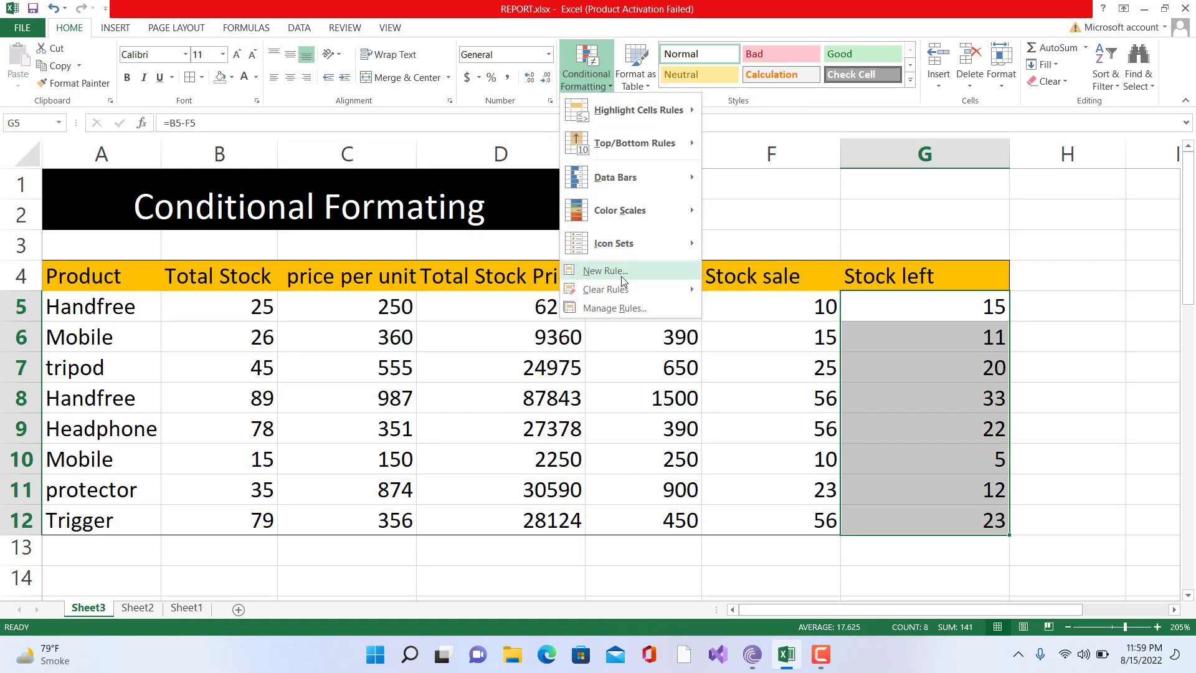
click(621, 274)
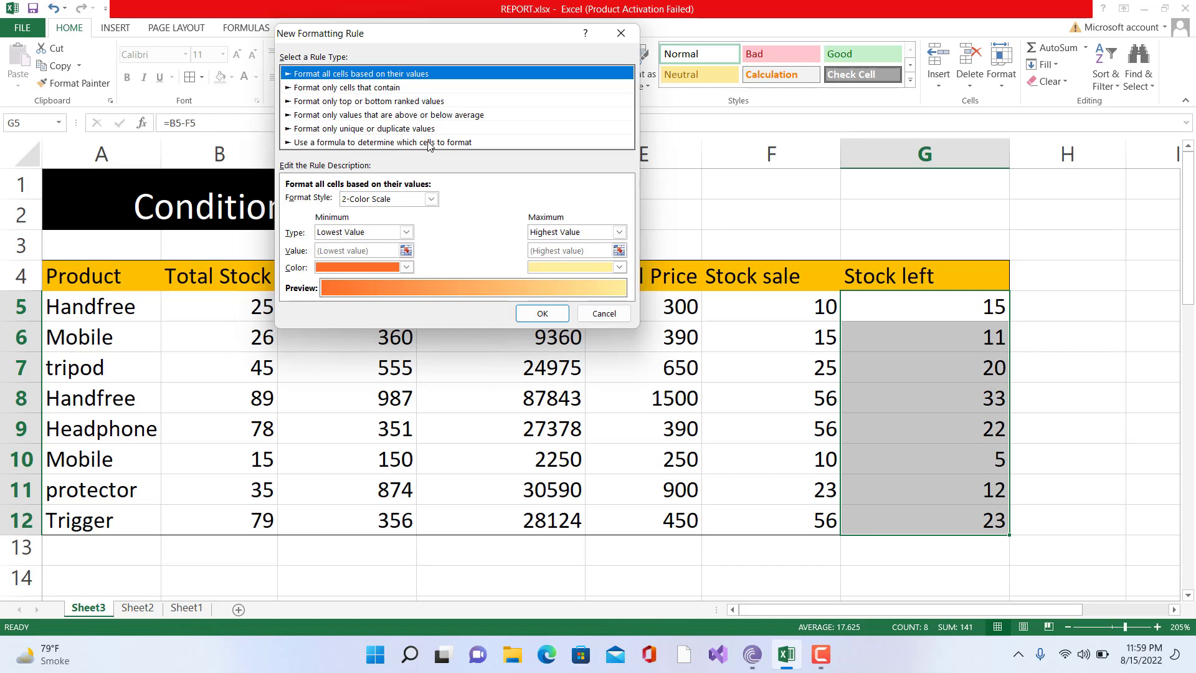
drag(417, 40, 458, 42)
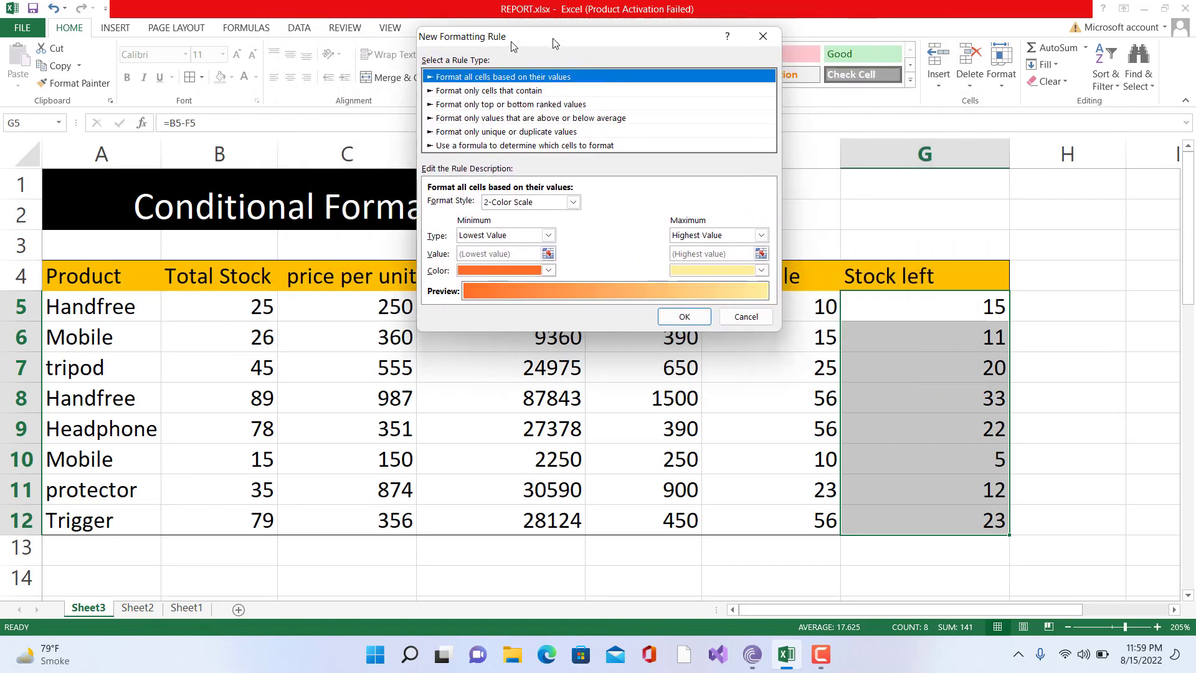
Choose a formula-based rule and enter the condition =G5<15 with a relative G5 reference.
click(446, 146)
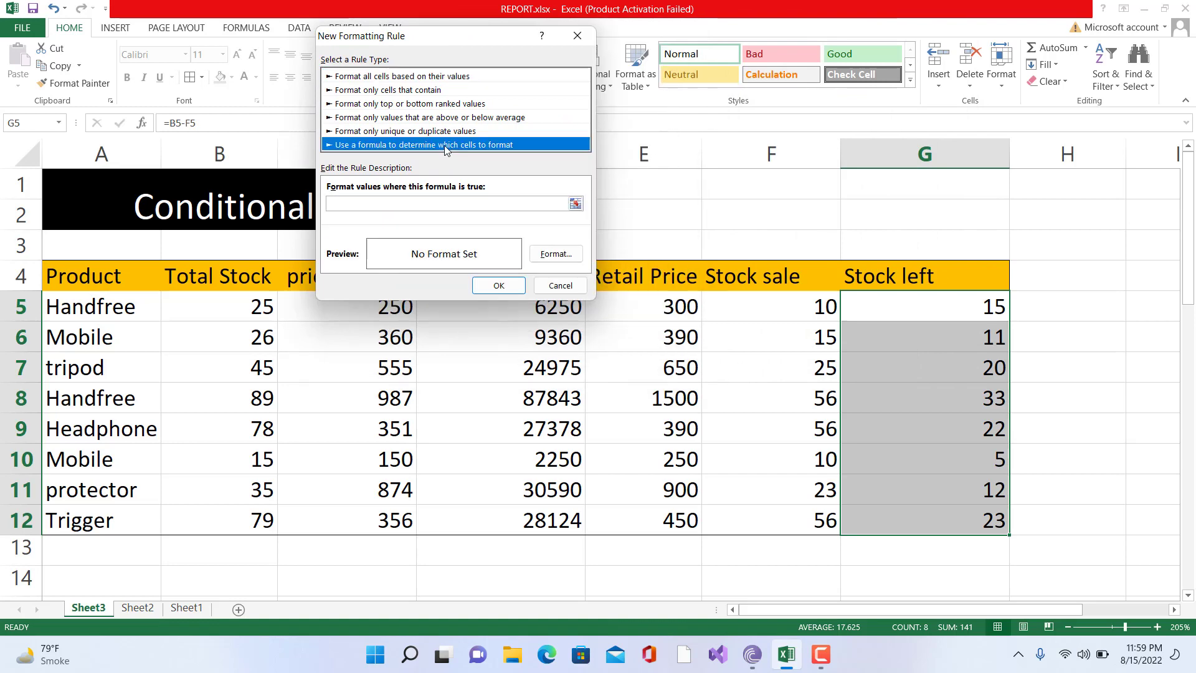
click(430, 204)
text(=)
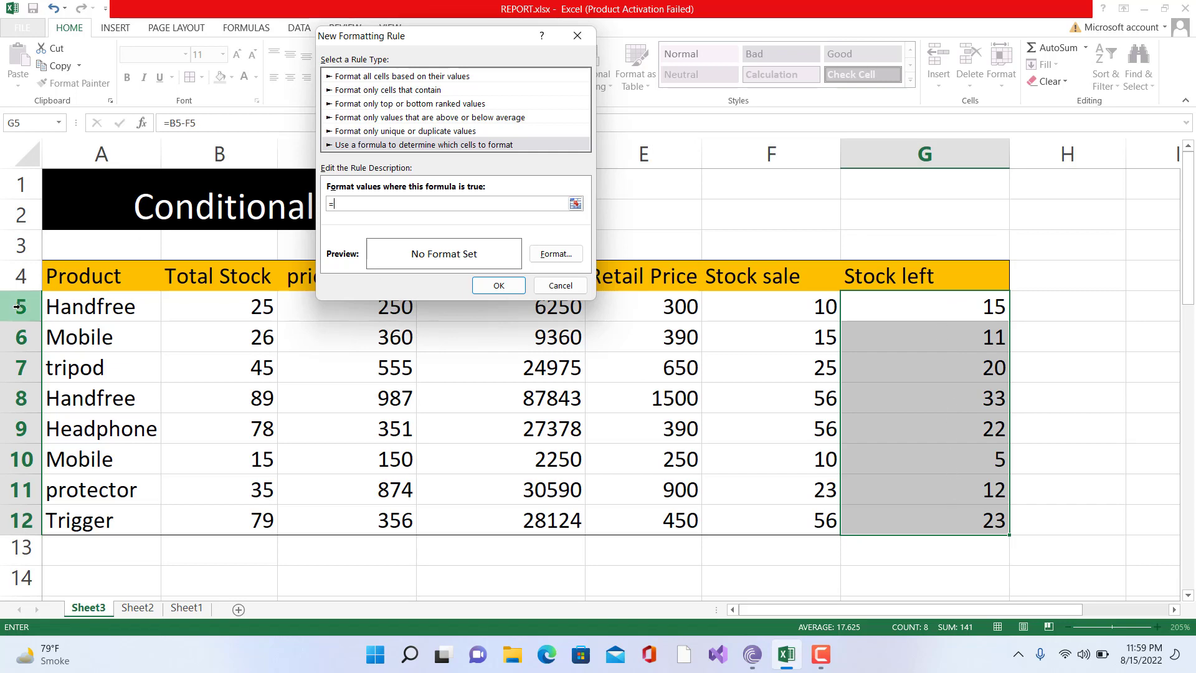
click(947, 307)
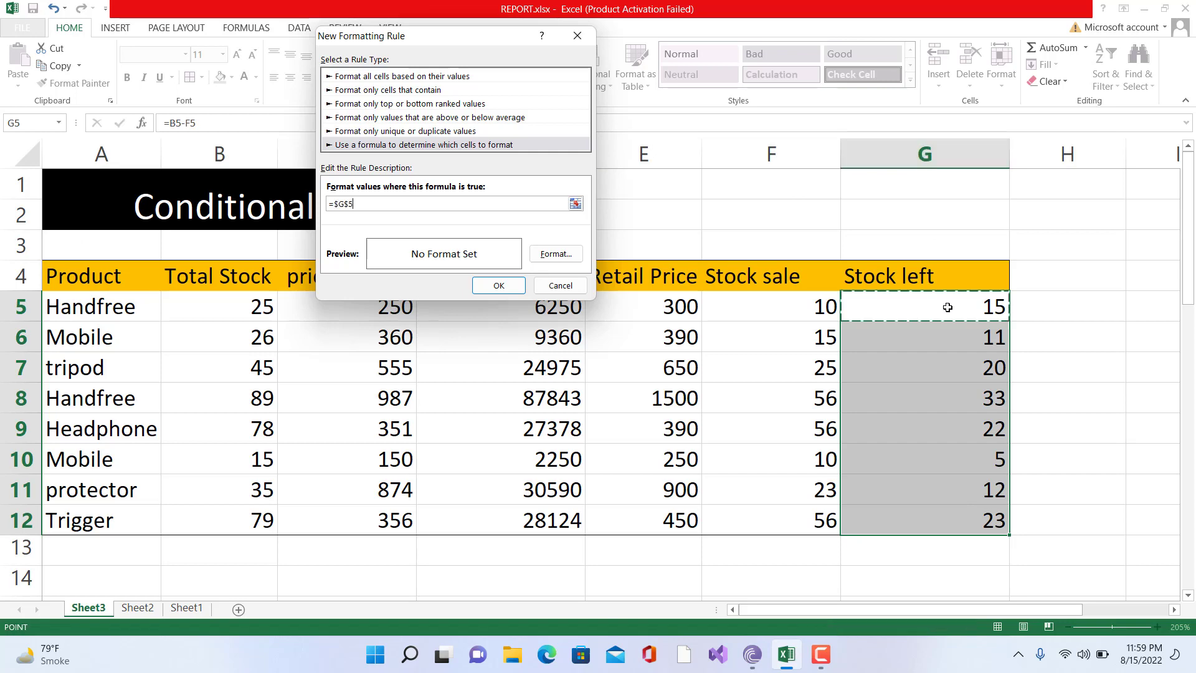
click(349, 205)
key(BackSpace)
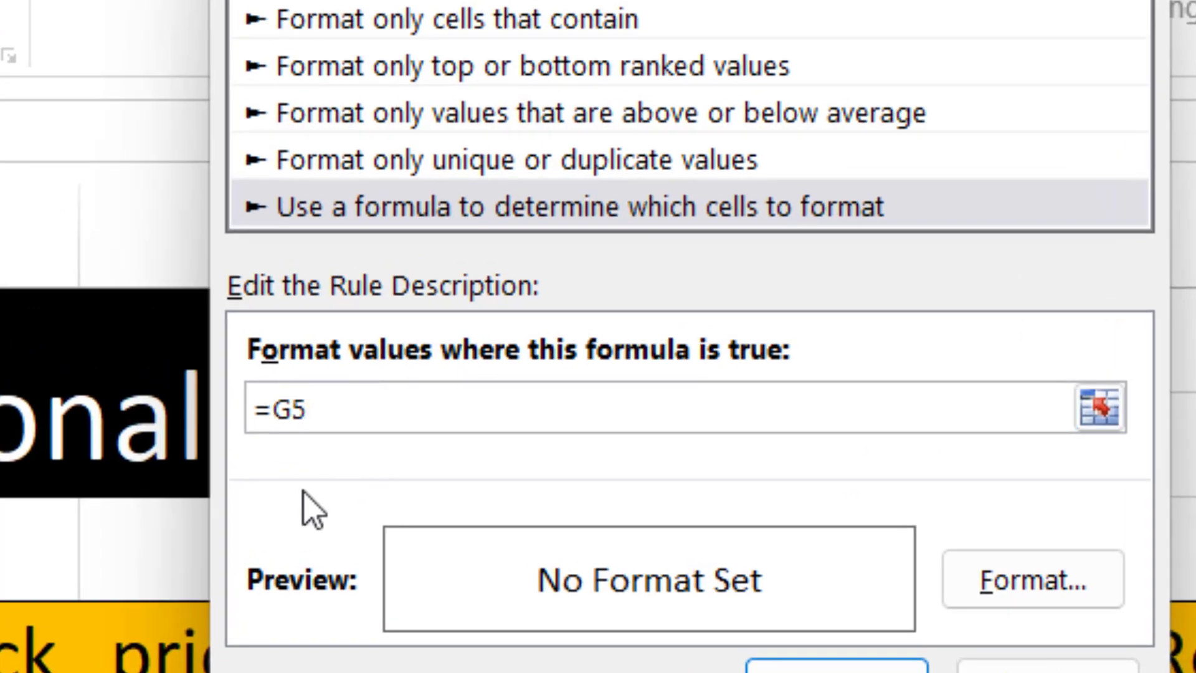
text(<14)
key(BackSpace)
text(5)
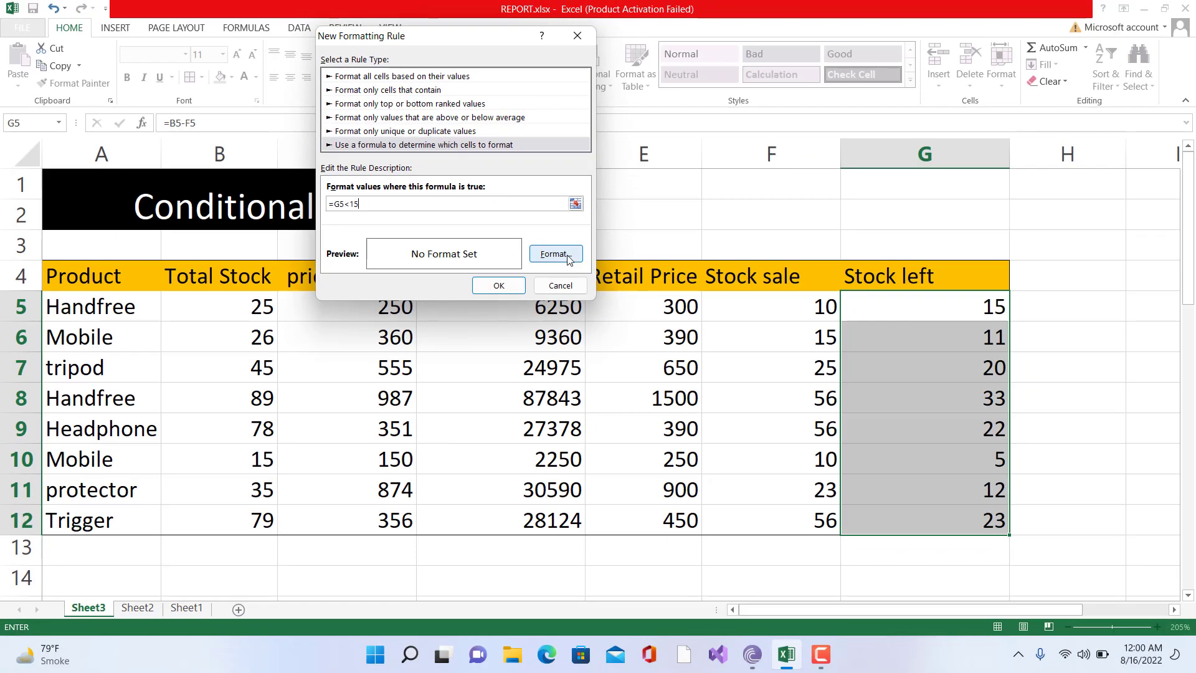
Give the =G5<15 rule a red fill and apply it, turning 11, 5 and 12 red.
click(567, 260)
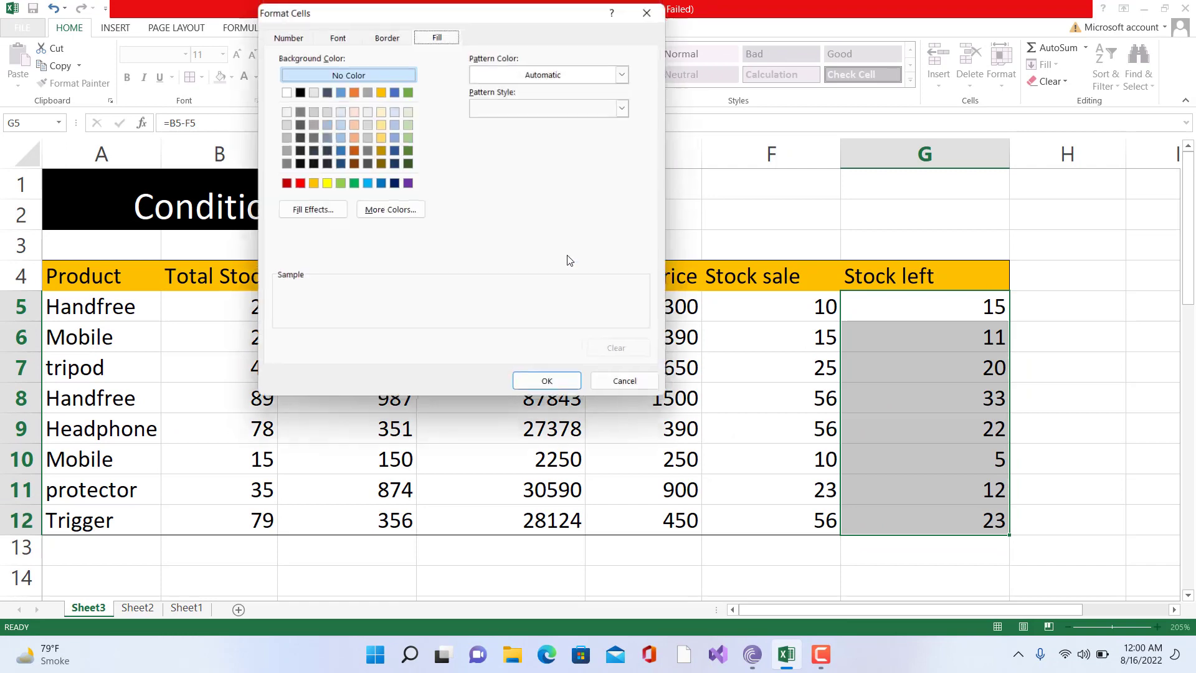
click(299, 182)
click(548, 384)
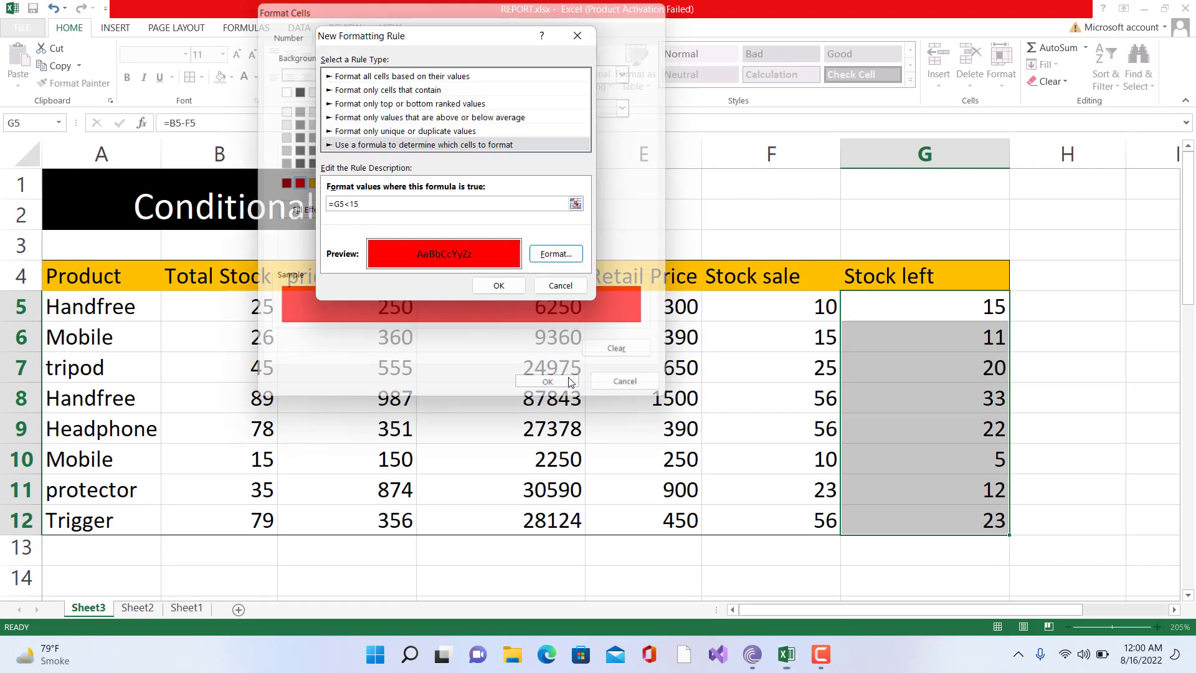
click(511, 287)
click(1034, 368)
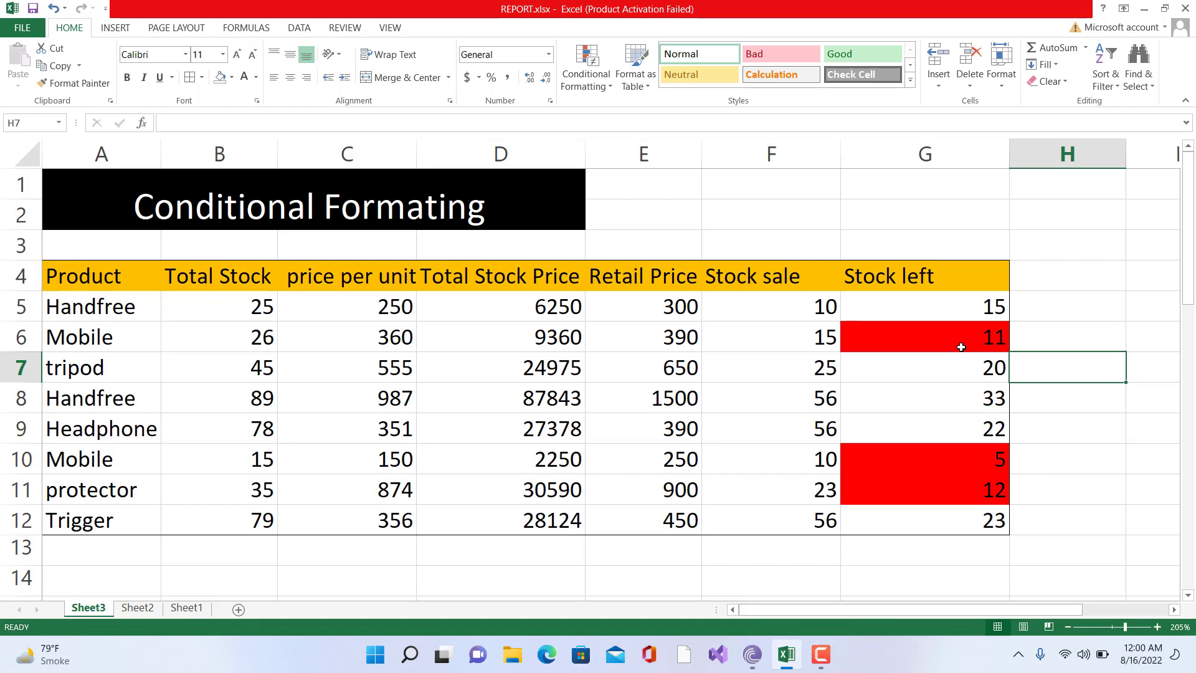
Scroll down to the second table and select the Product names in A19:A26.
scroll(594, 283, down, 4)
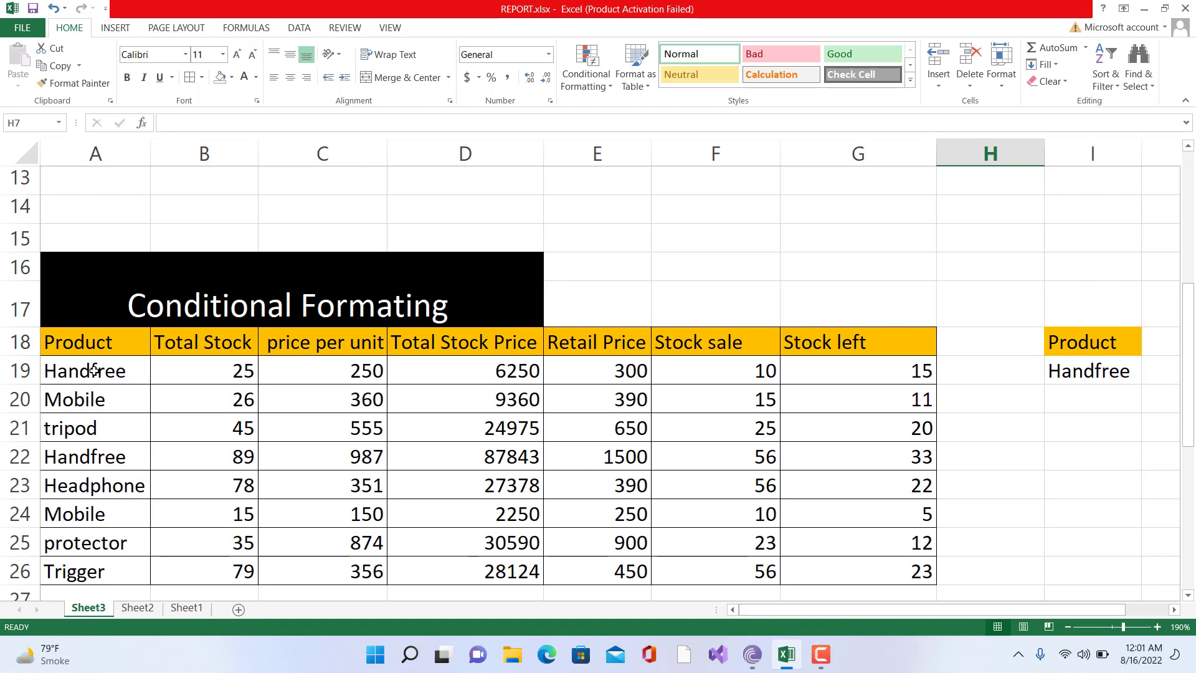
drag(94, 370, 97, 564)
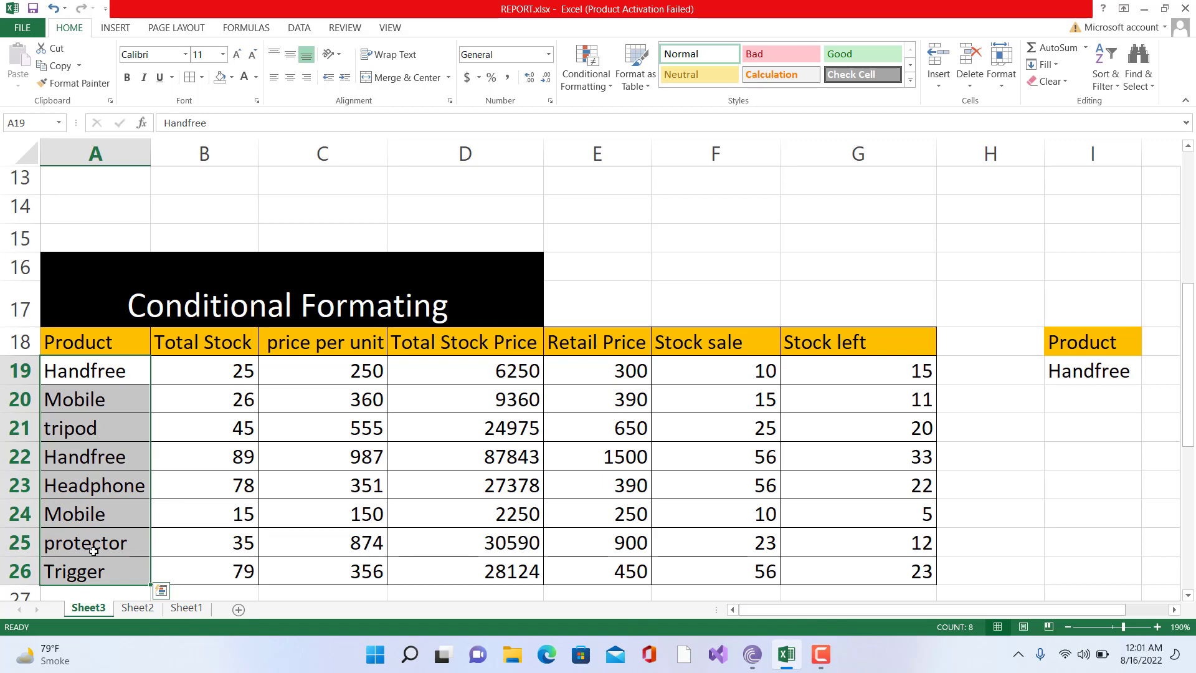
Create a formula rule for A19:A26 and begin its condition as =$A19= using F4 locking.
click(599, 83)
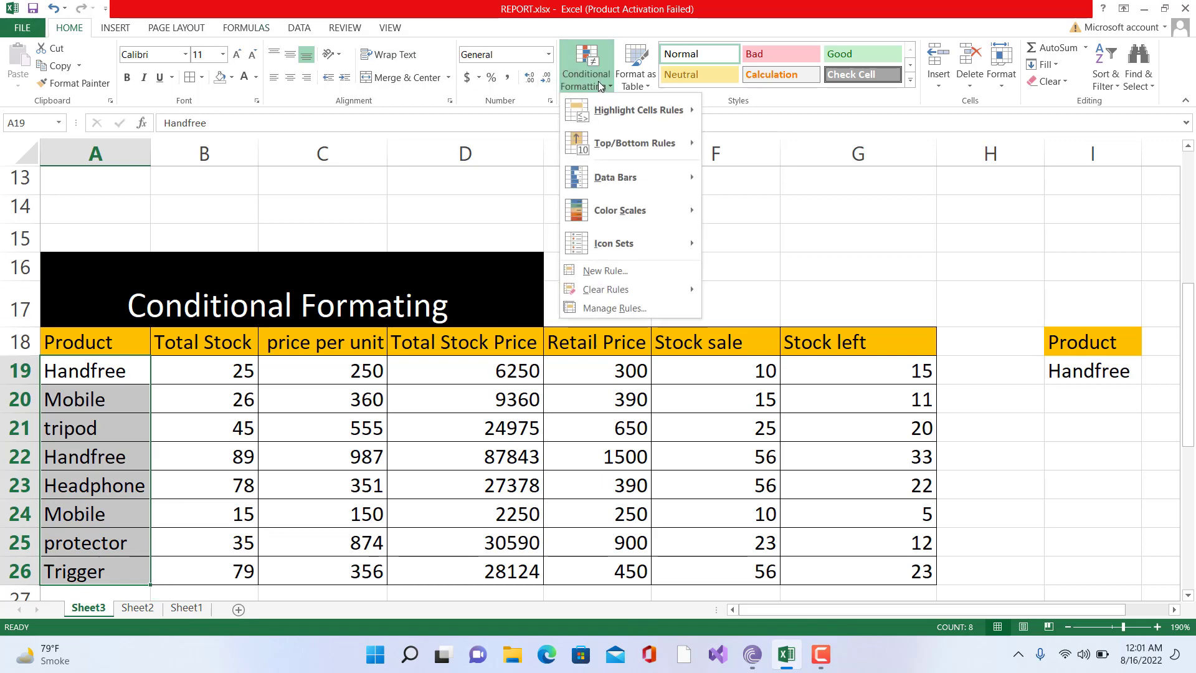
click(608, 270)
click(402, 130)
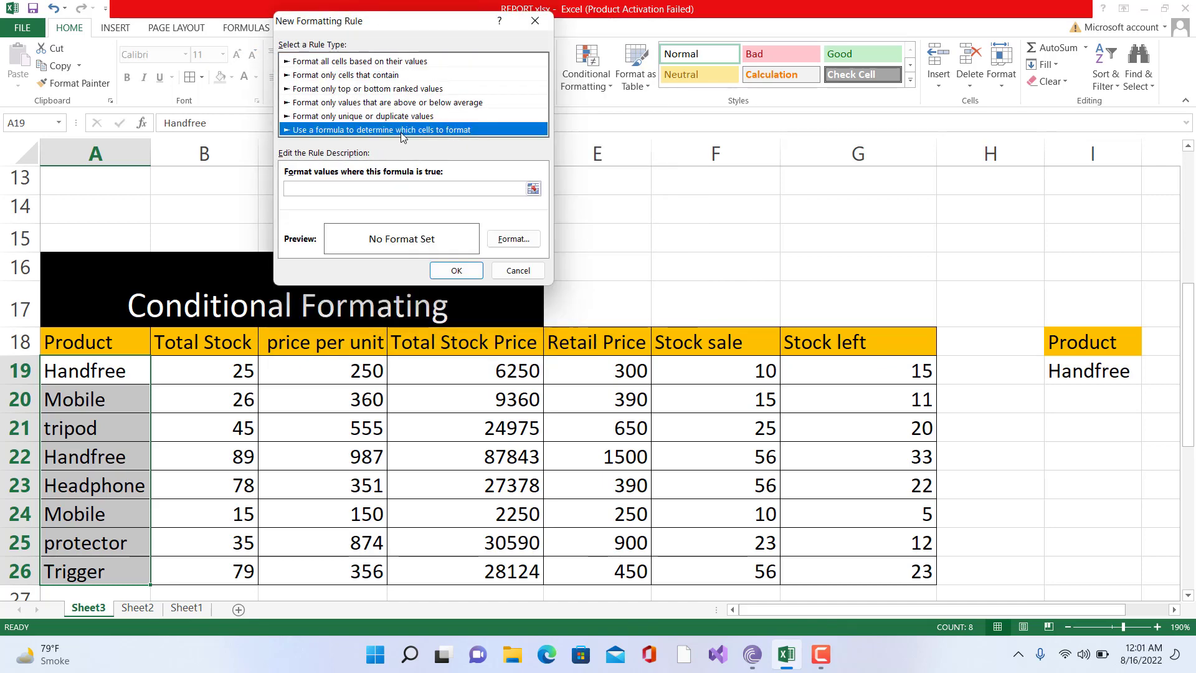
drag(405, 21, 529, 31)
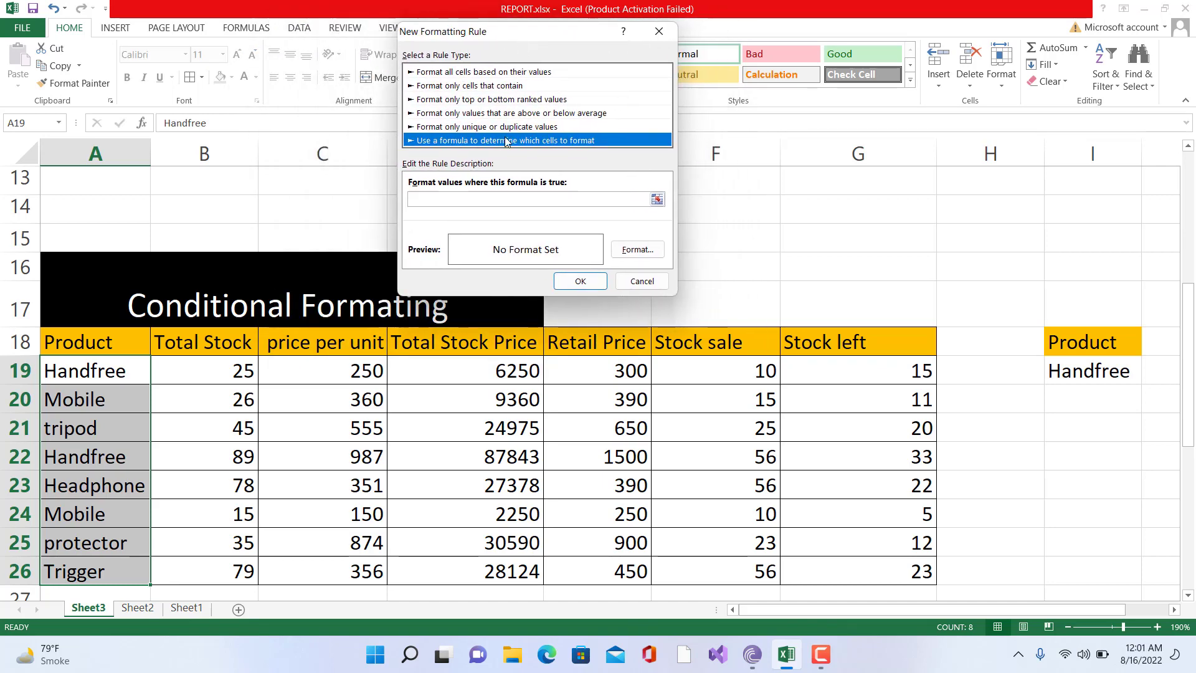
click(452, 200)
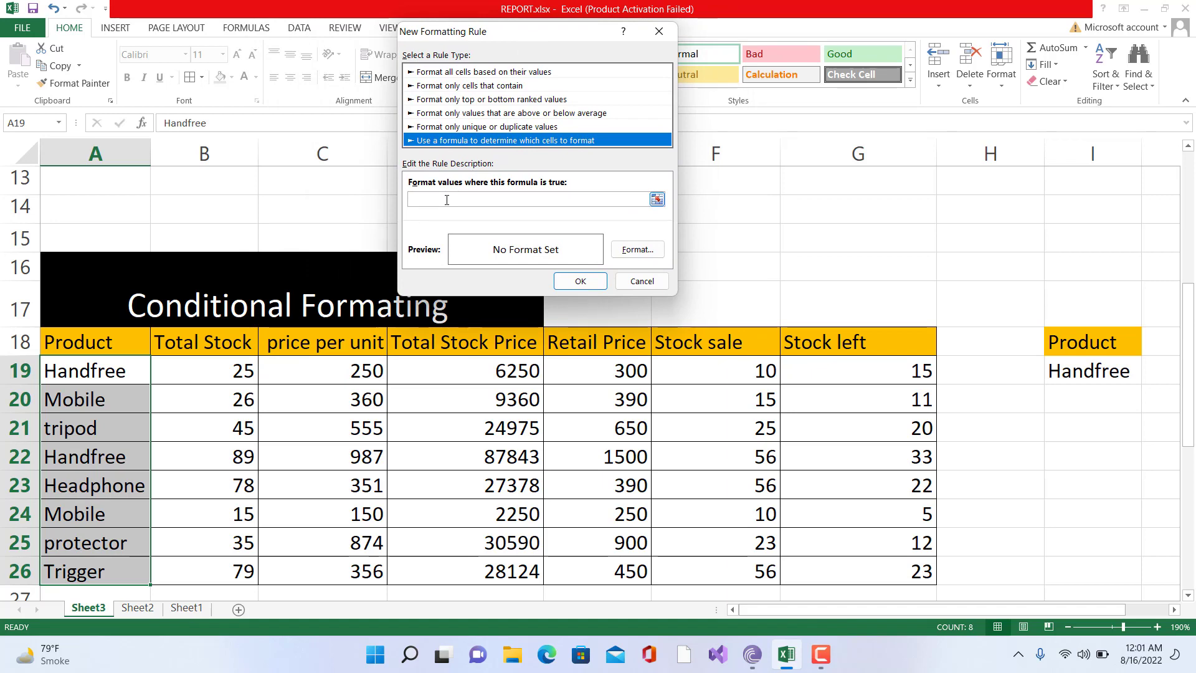
click(447, 200)
text(=)
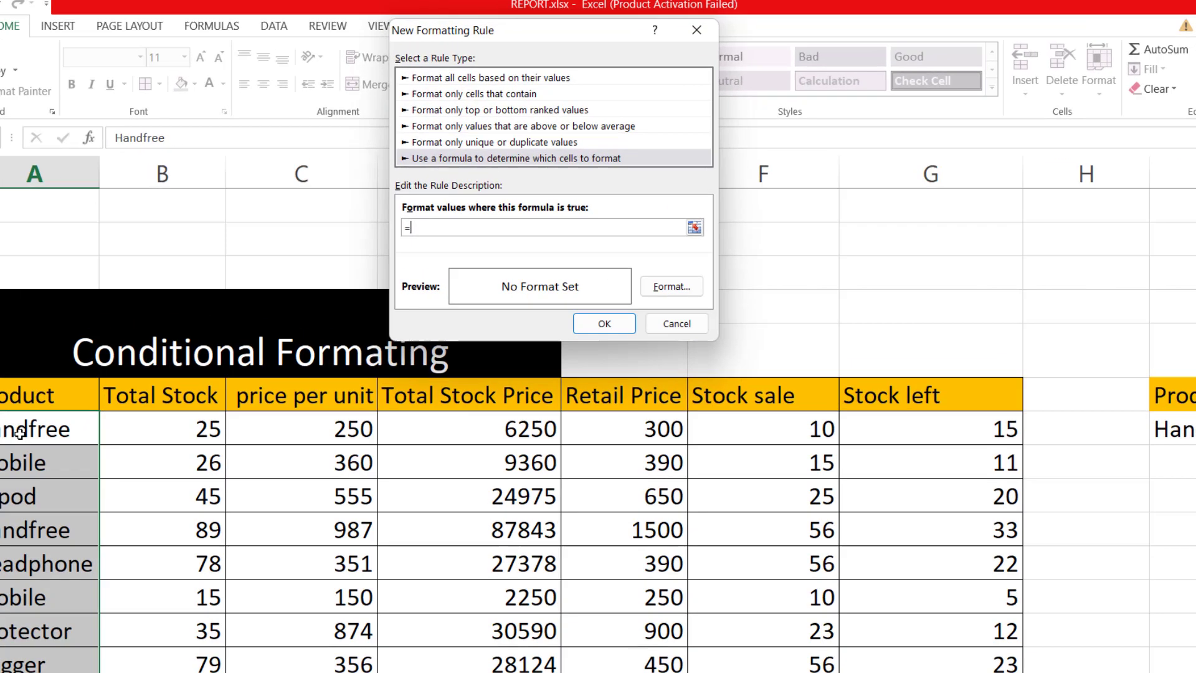
click(20, 432)
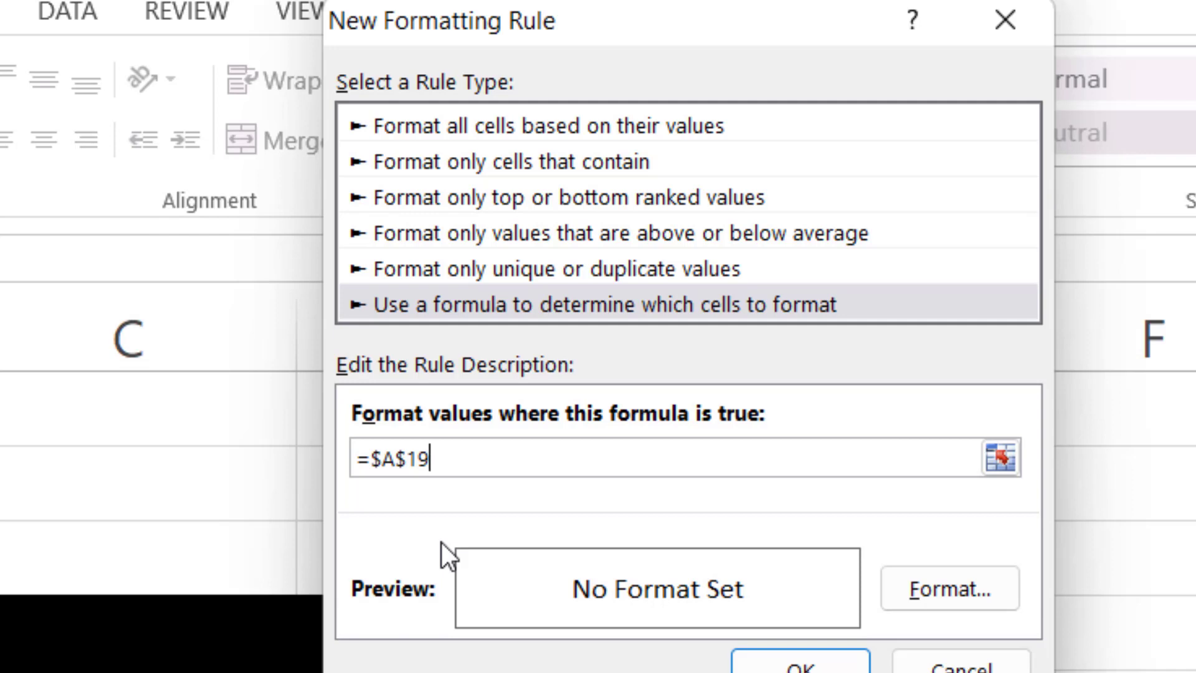
key(F4)
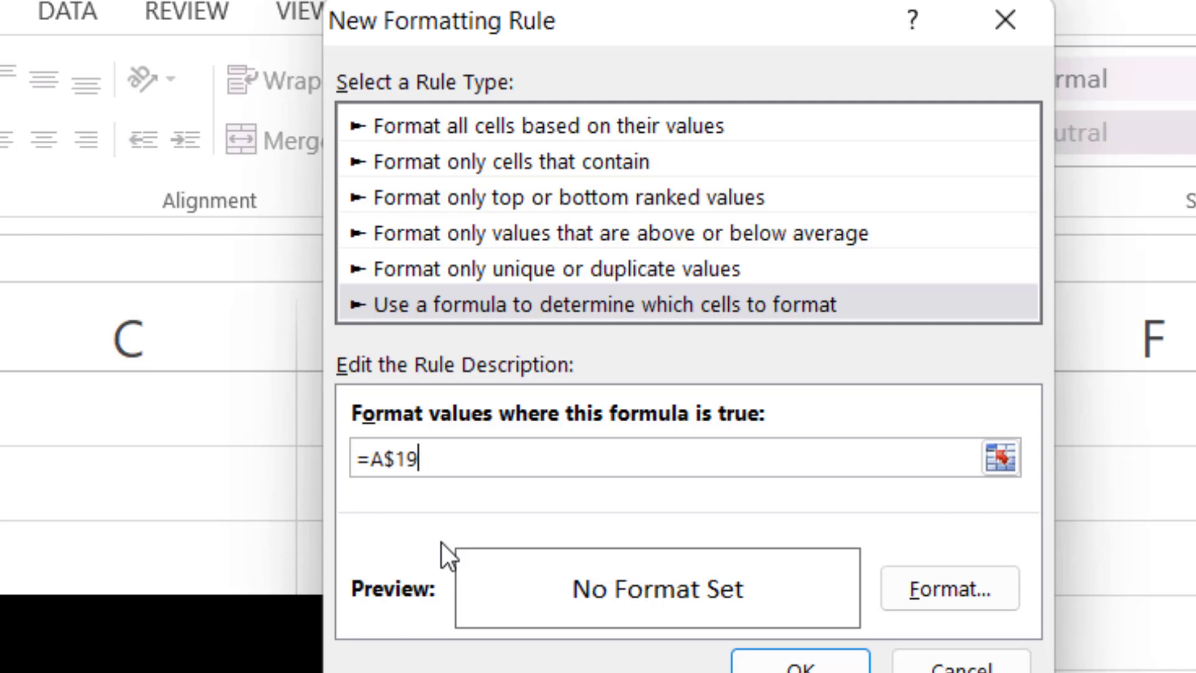
key(F4)
text(=)
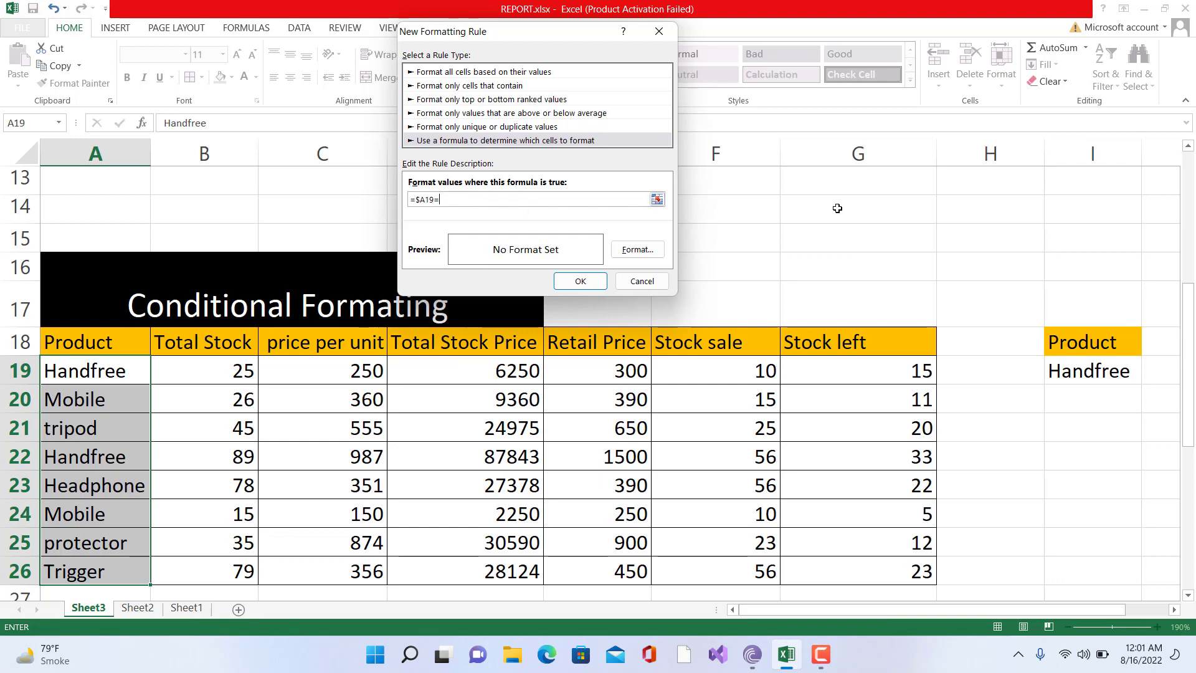
Complete the rule as =$A19=$I$19 with a blue fill, highlighting Handfree in A19 and A22.
click(1092, 371)
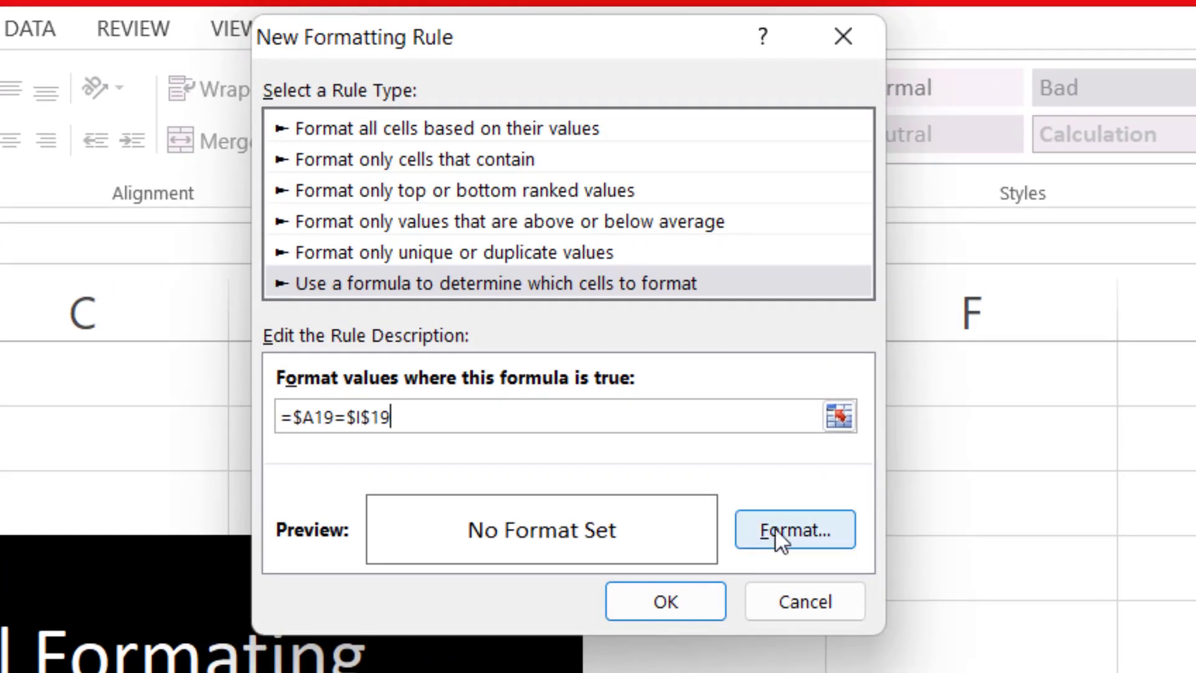
click(775, 528)
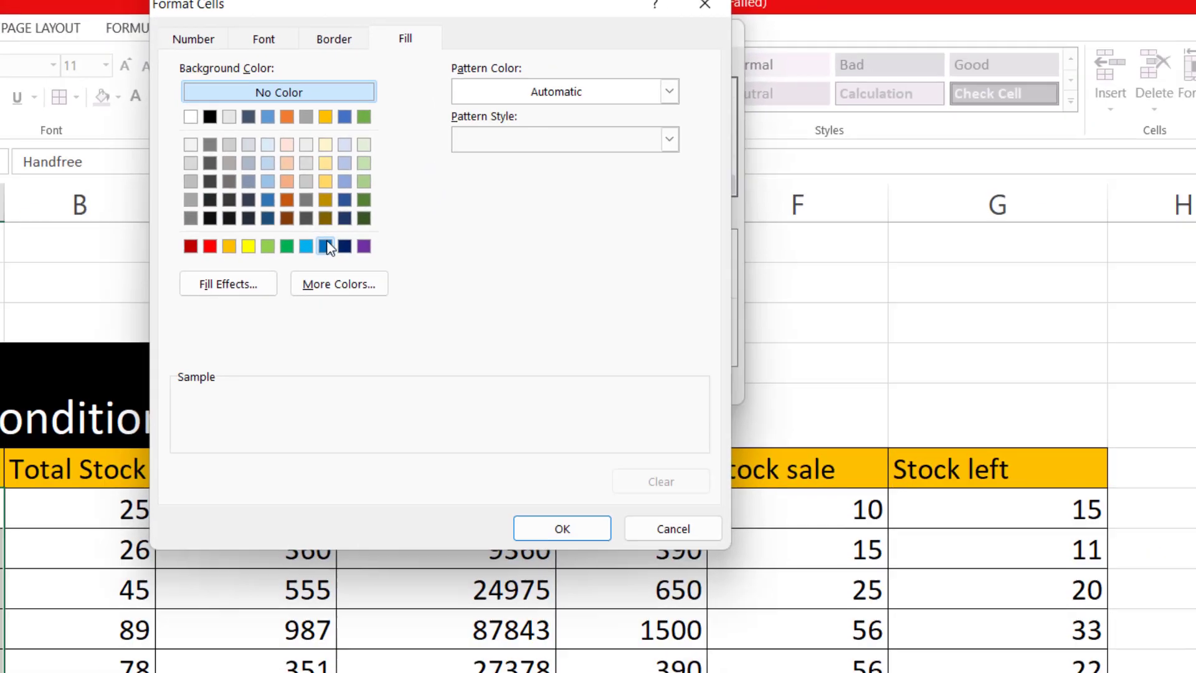
click(379, 182)
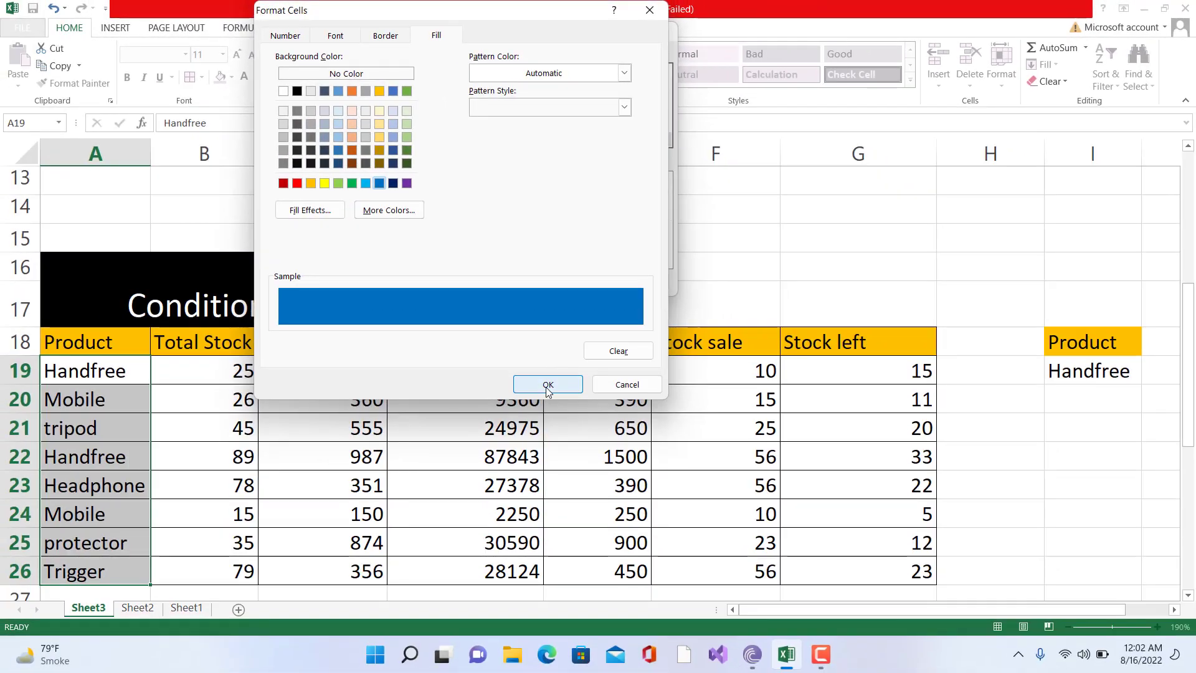
click(548, 384)
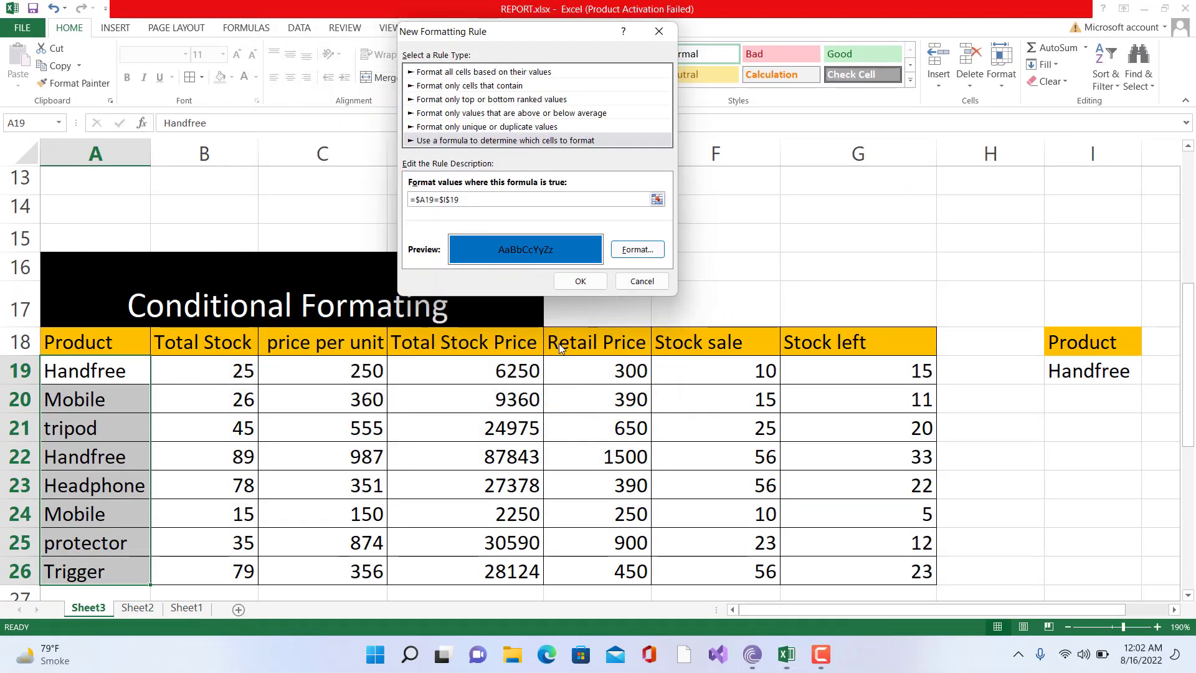
click(588, 289)
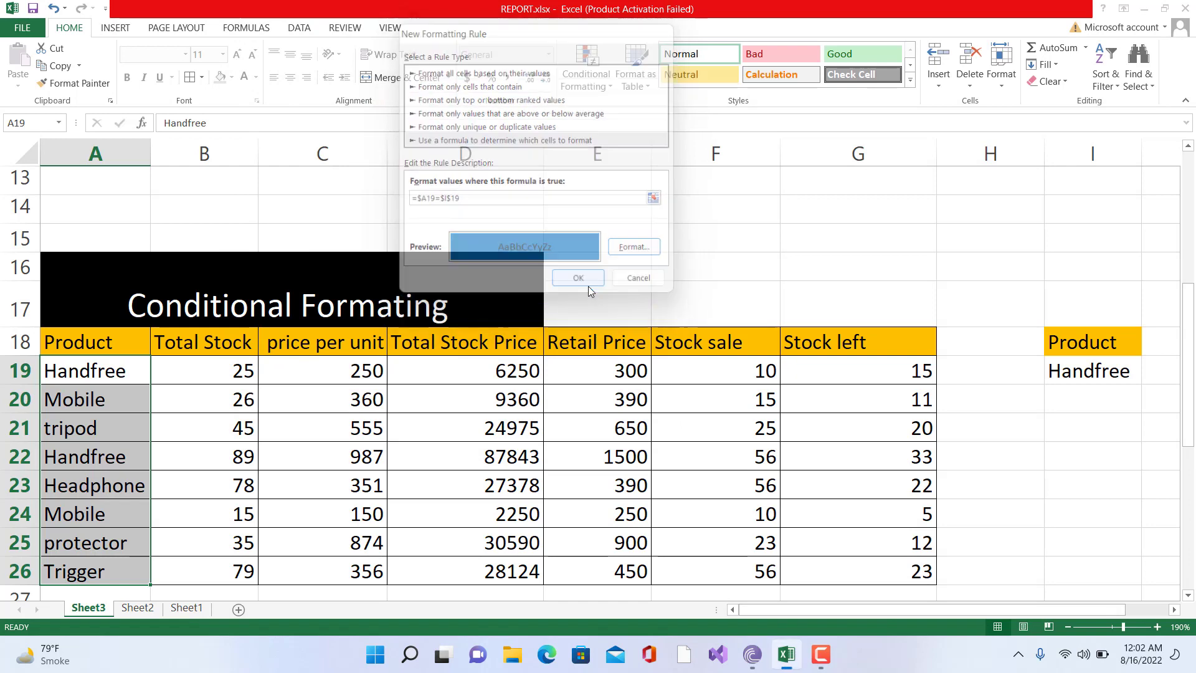
click(966, 457)
click(1111, 373)
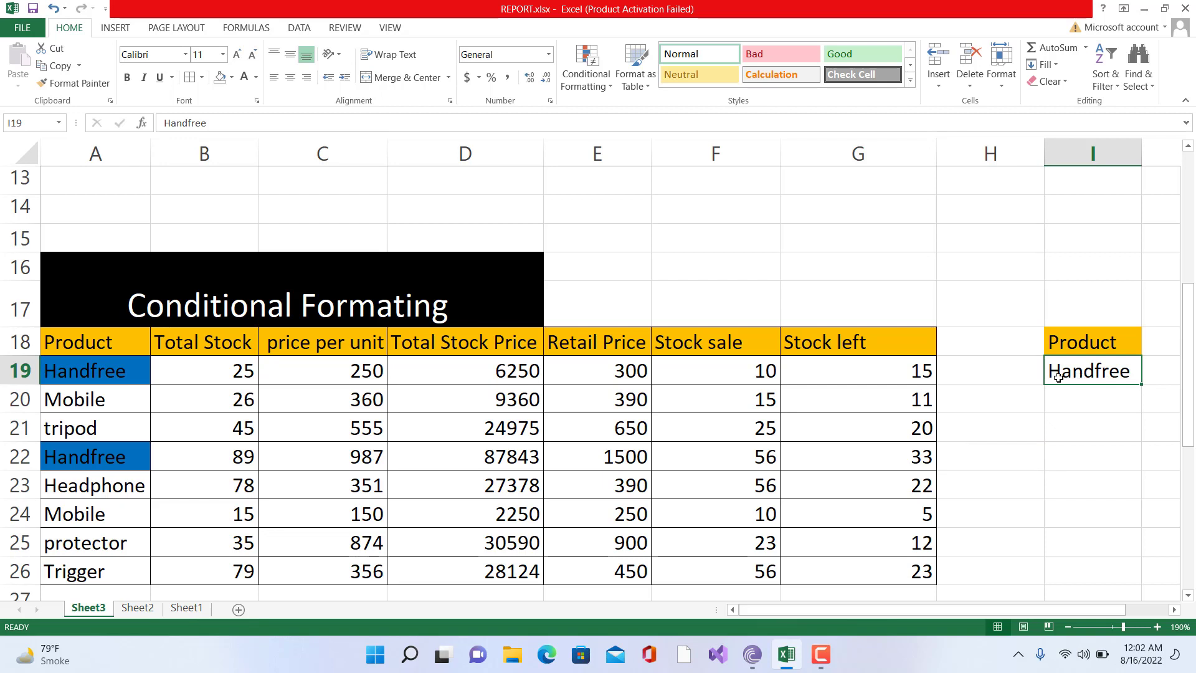
click(92, 377)
Point out the blue-highlighted Handfree cells A19 and A22.
click(96, 459)
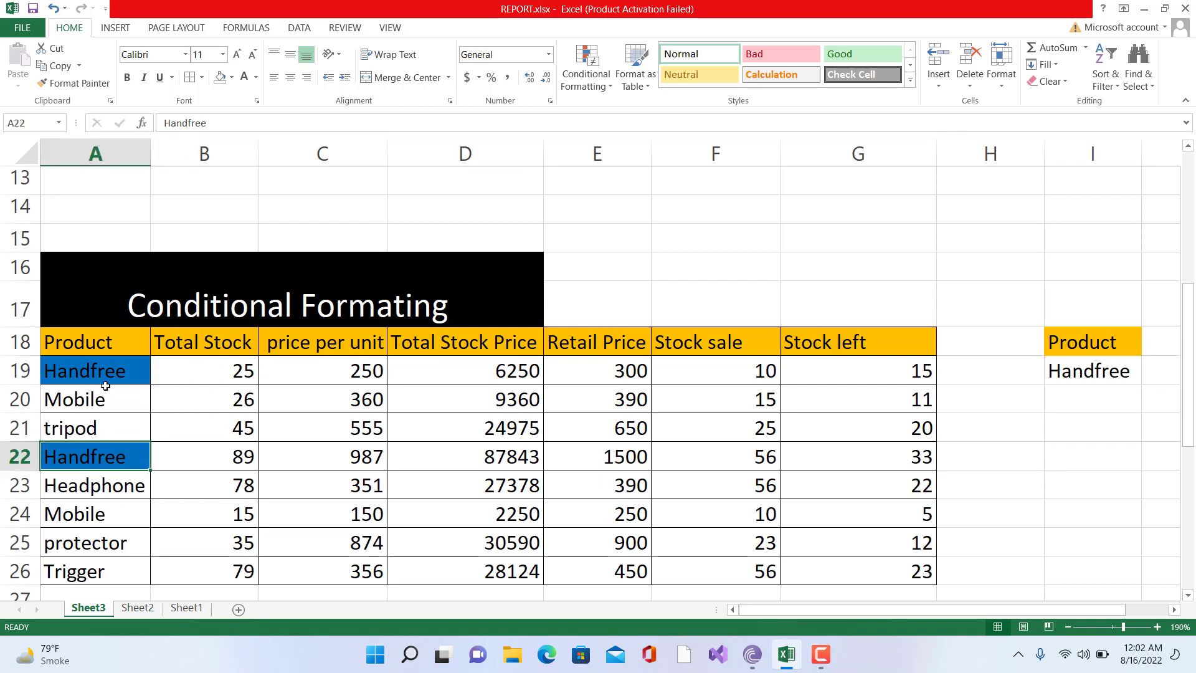
click(106, 377)
click(110, 458)
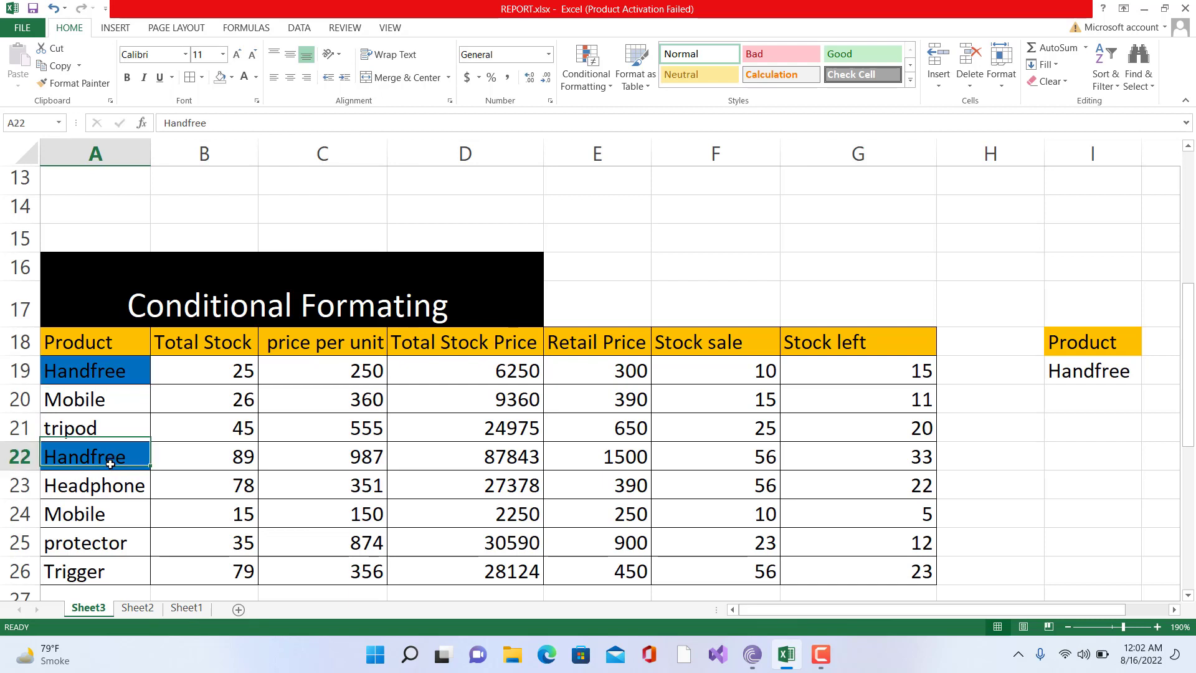
click(110, 375)
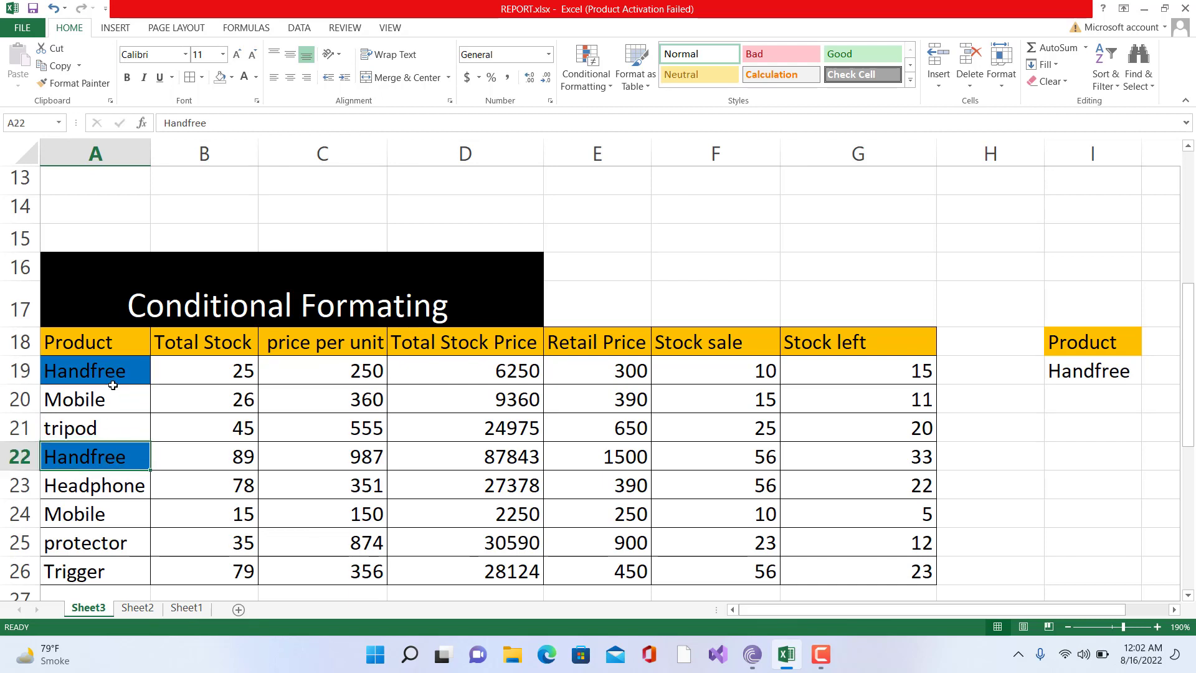
Change the criterion in I19 to mobile, then to tripod.
click(1077, 376)
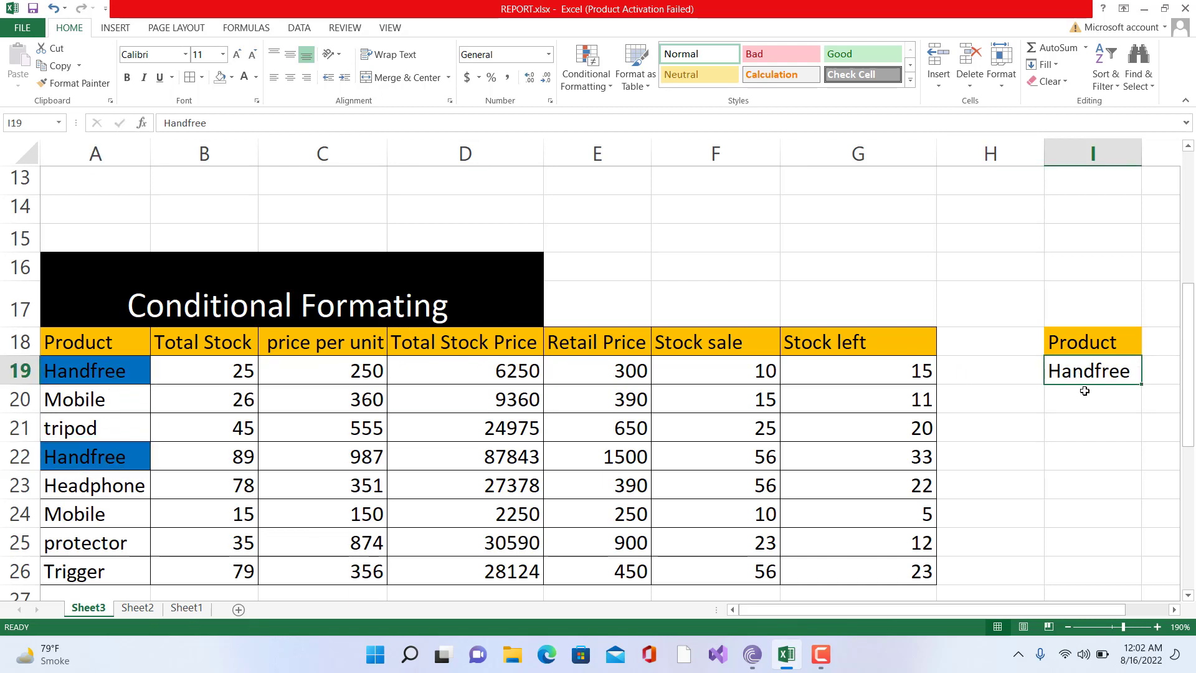
text(mobile)
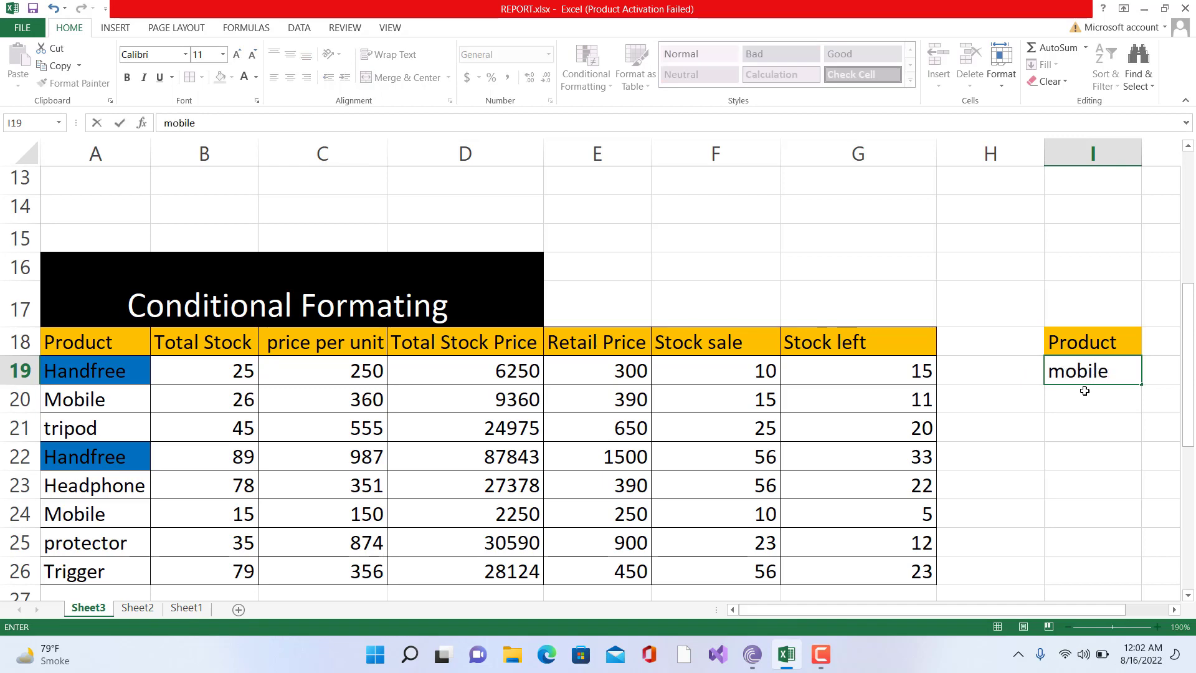
key(Return)
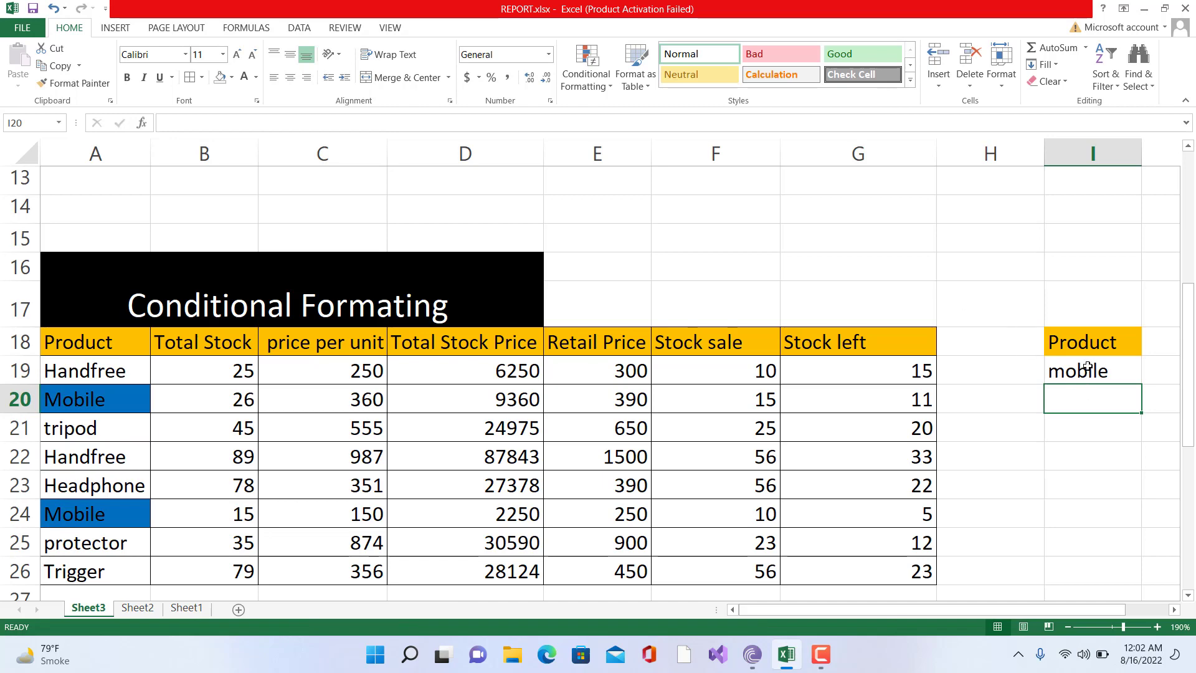
click(1087, 367)
text(tr)
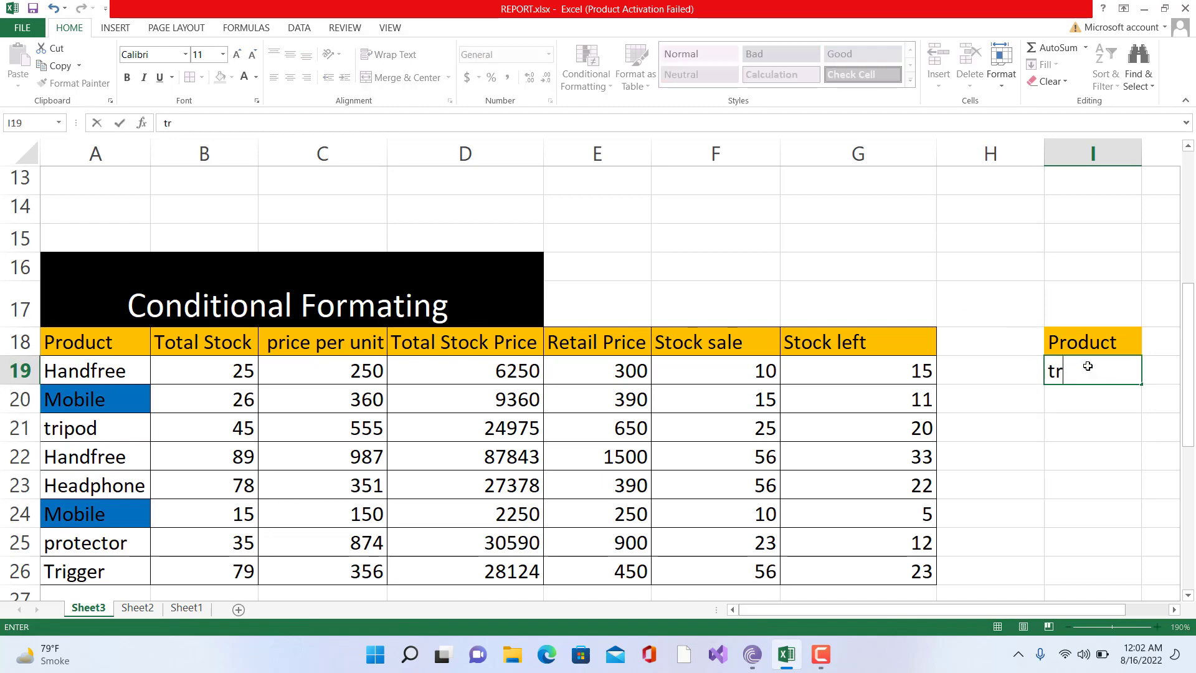
text(ipod)
key(Return)
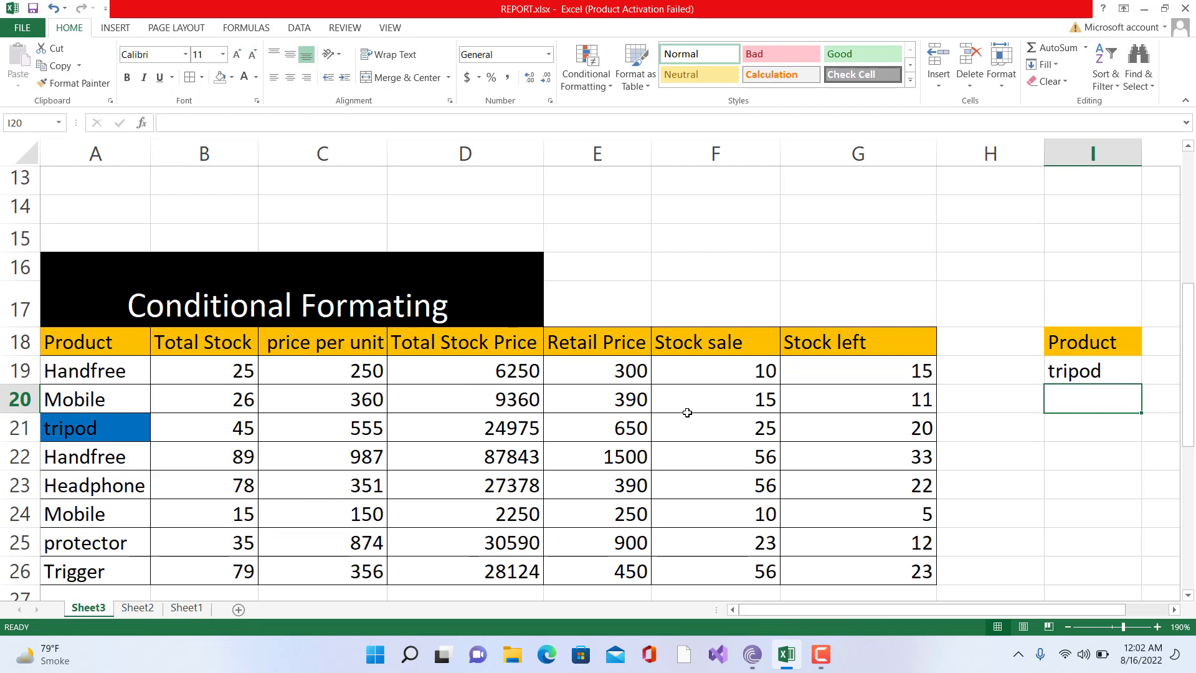
Select the data rows A33:G40 of the Conditional Formating entire data table.
scroll(686, 412, down, 6)
scroll(688, 413, up, 1)
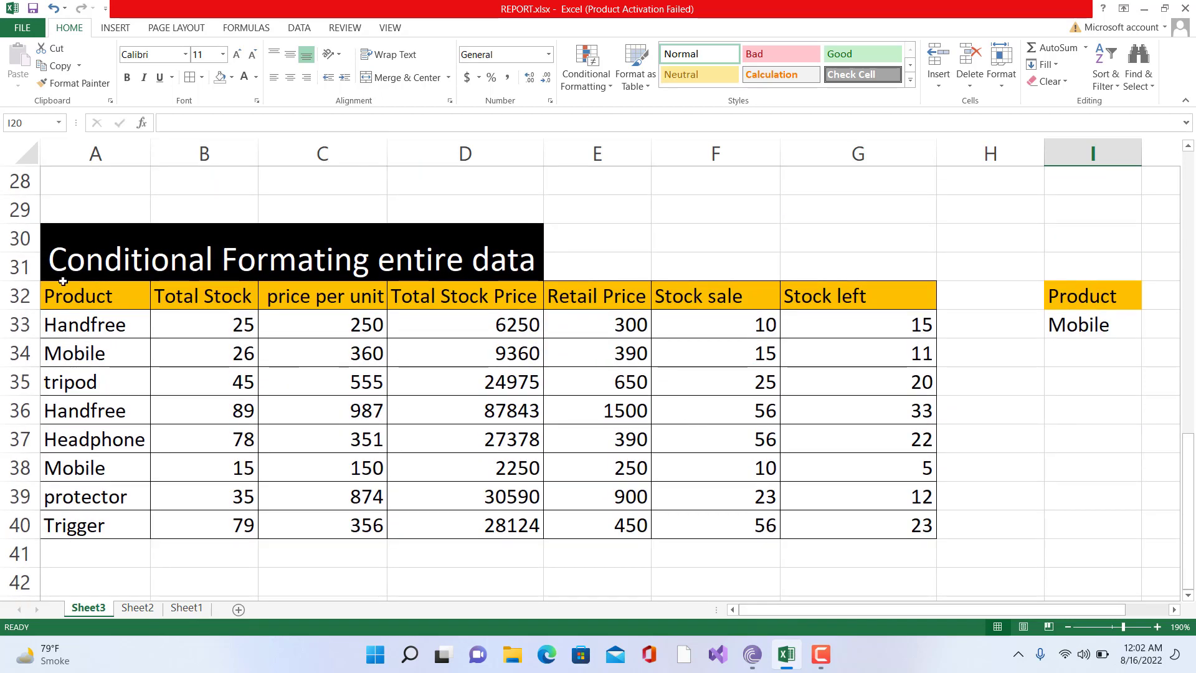
mouse_move(63, 323)
mouse_down()
mouse_move(767, 546)
mouse_move(894, 526)
mouse_up()
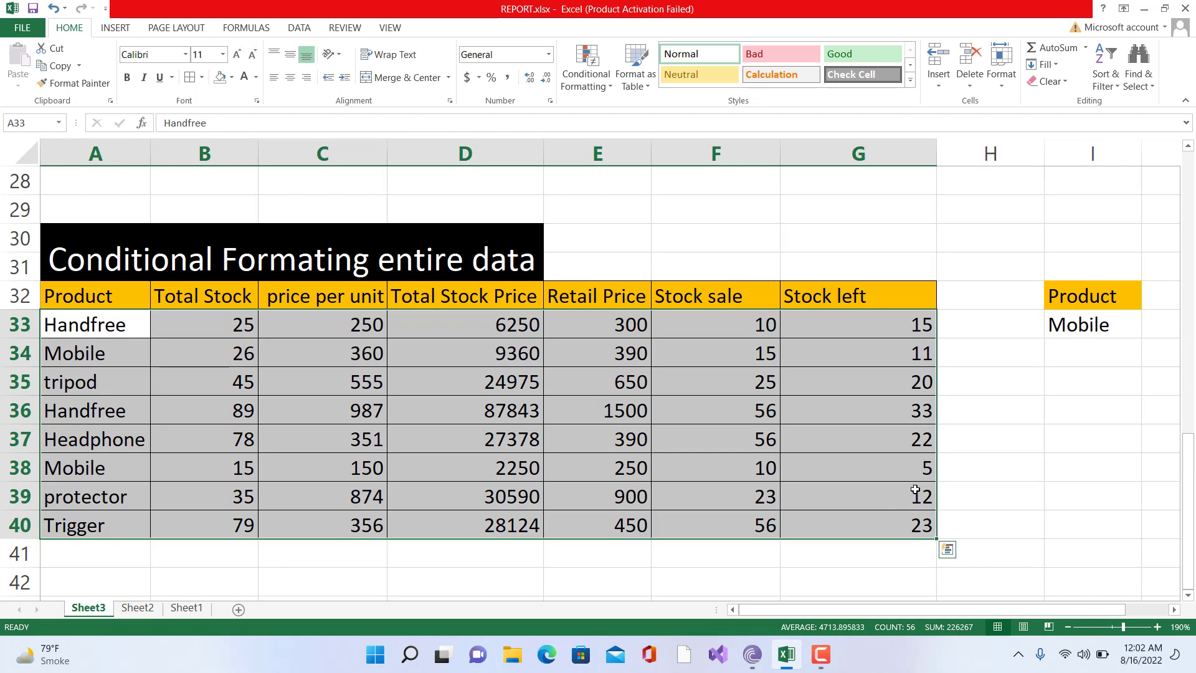
click(1079, 325)
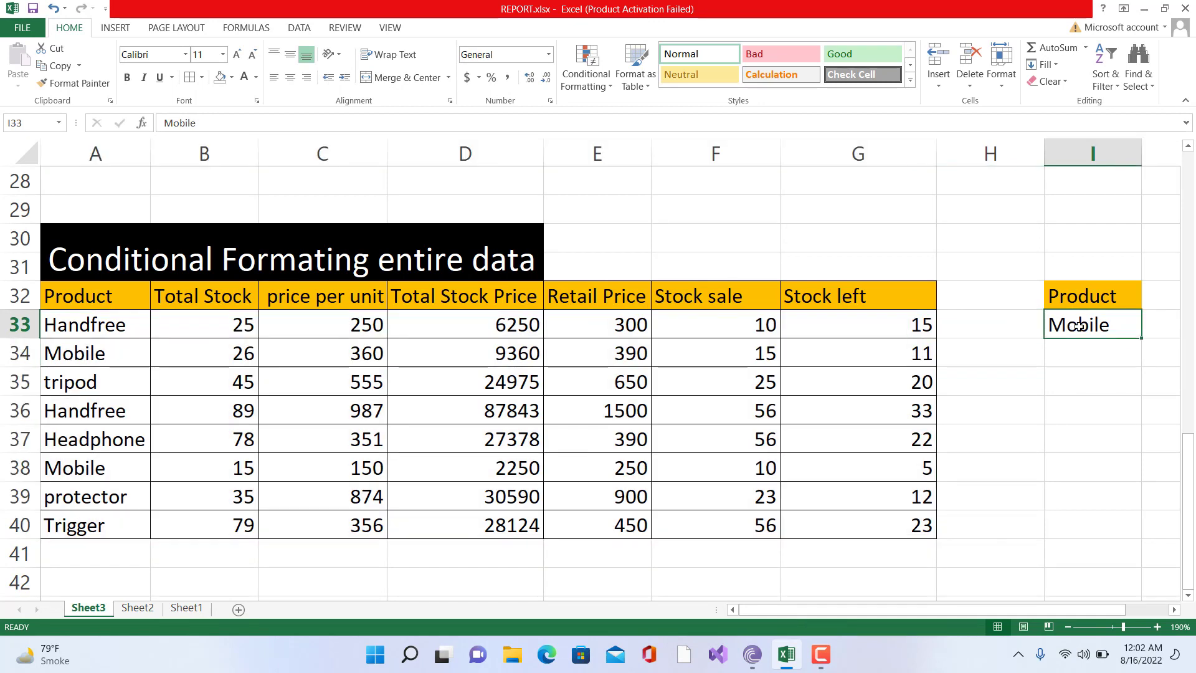
drag(91, 319, 885, 528)
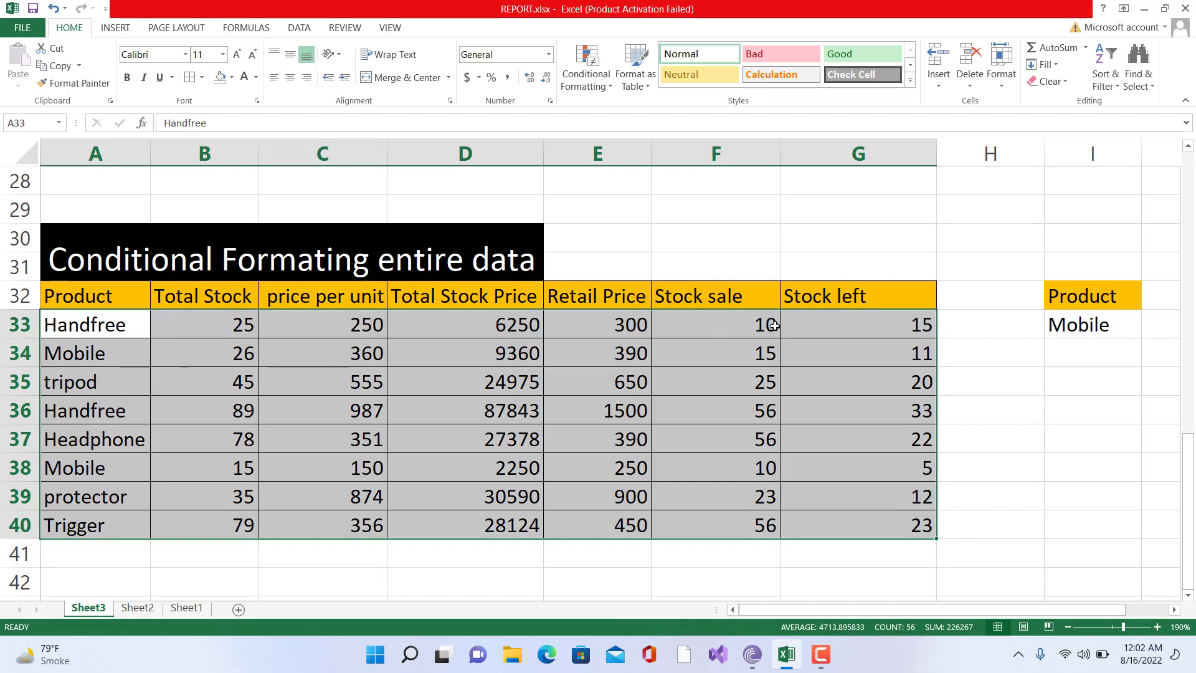
click(954, 351)
click(860, 355)
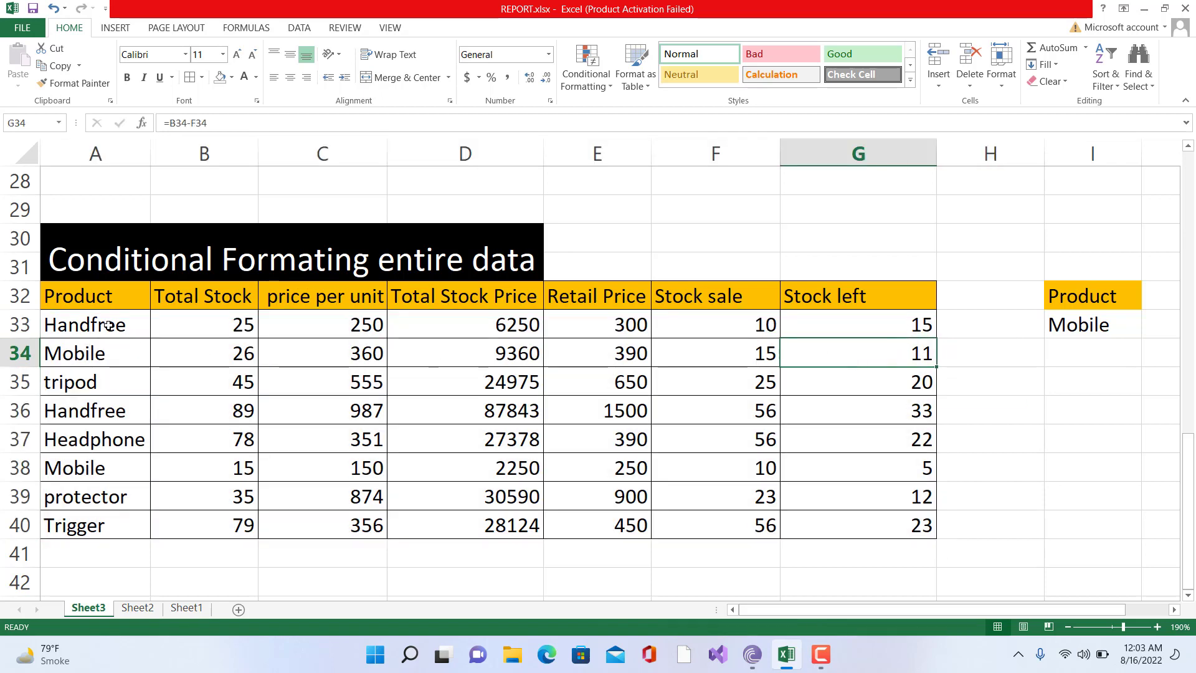
drag(89, 326, 898, 513)
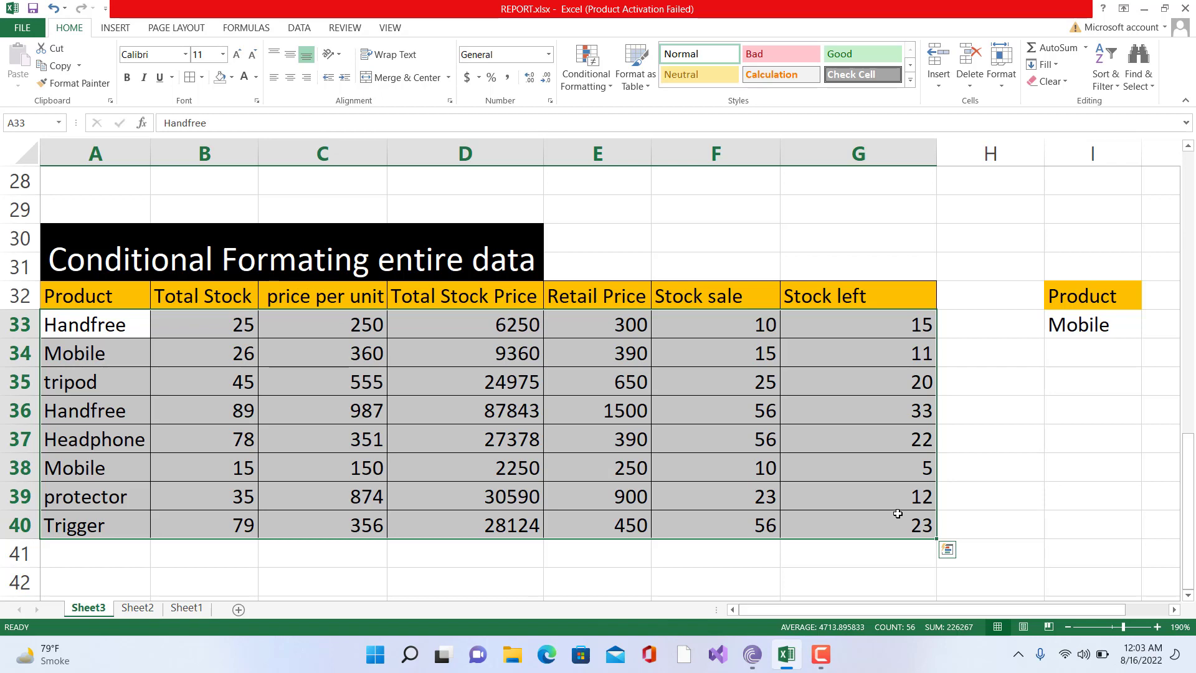
Create a formula rule =$A33=$I$33 for A33:G40 and bring up its Format Cells settings.
click(584, 79)
click(635, 270)
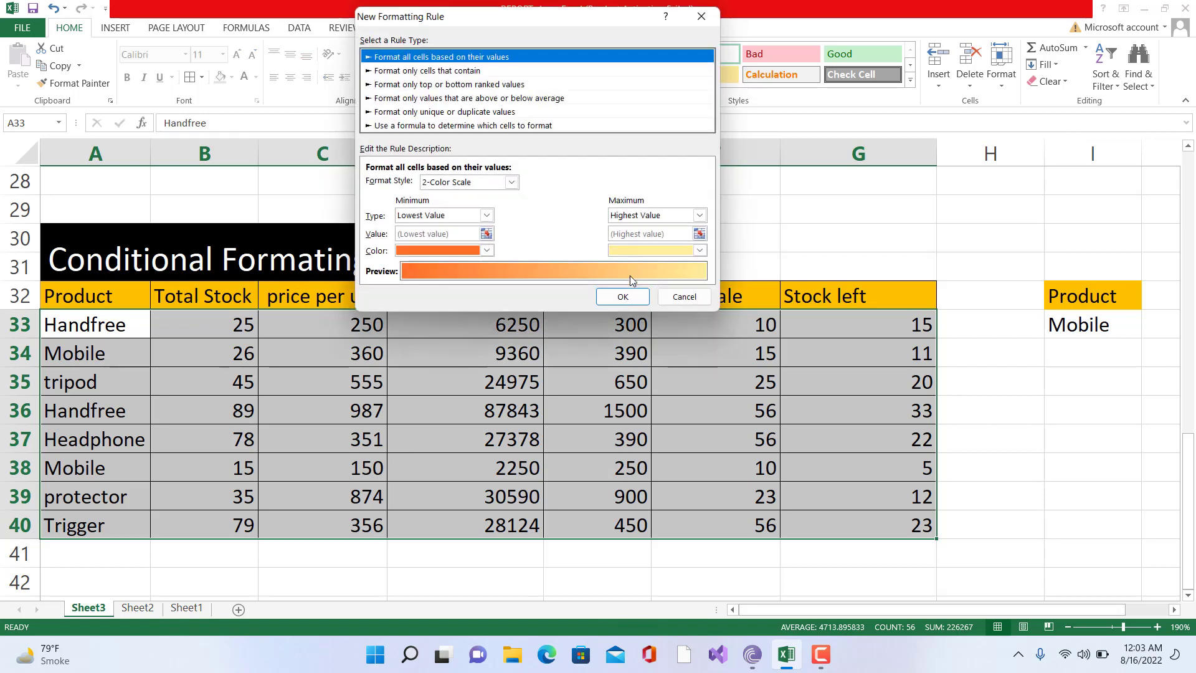
click(453, 126)
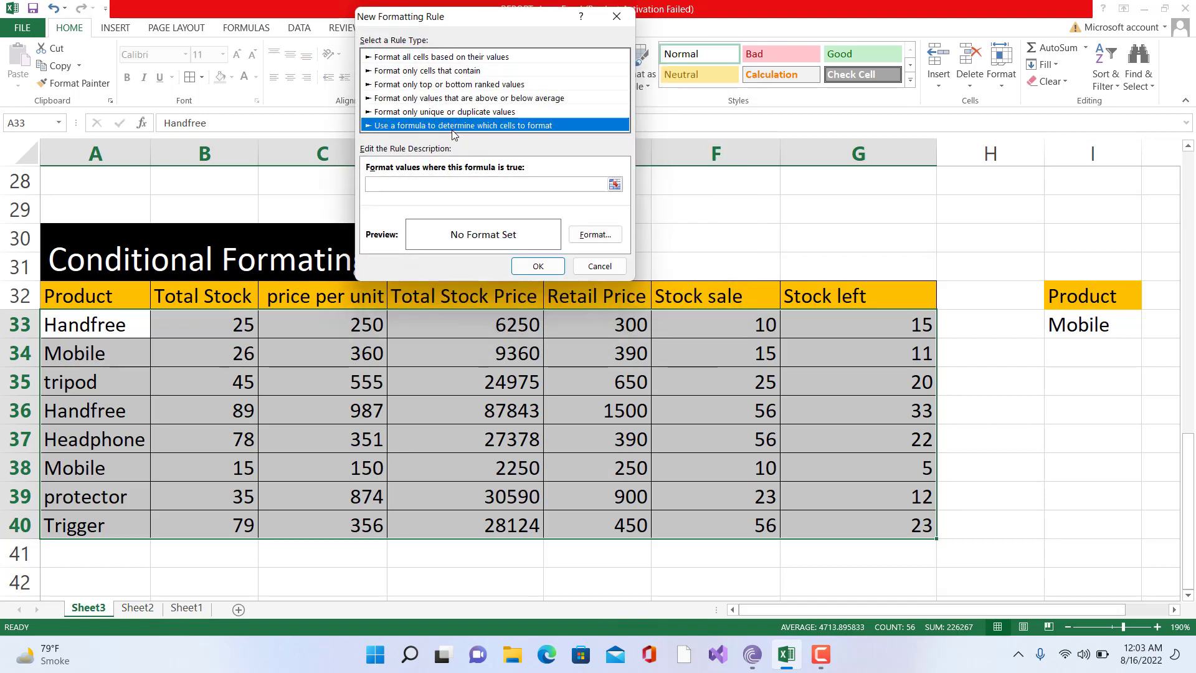
click(399, 183)
text(=)
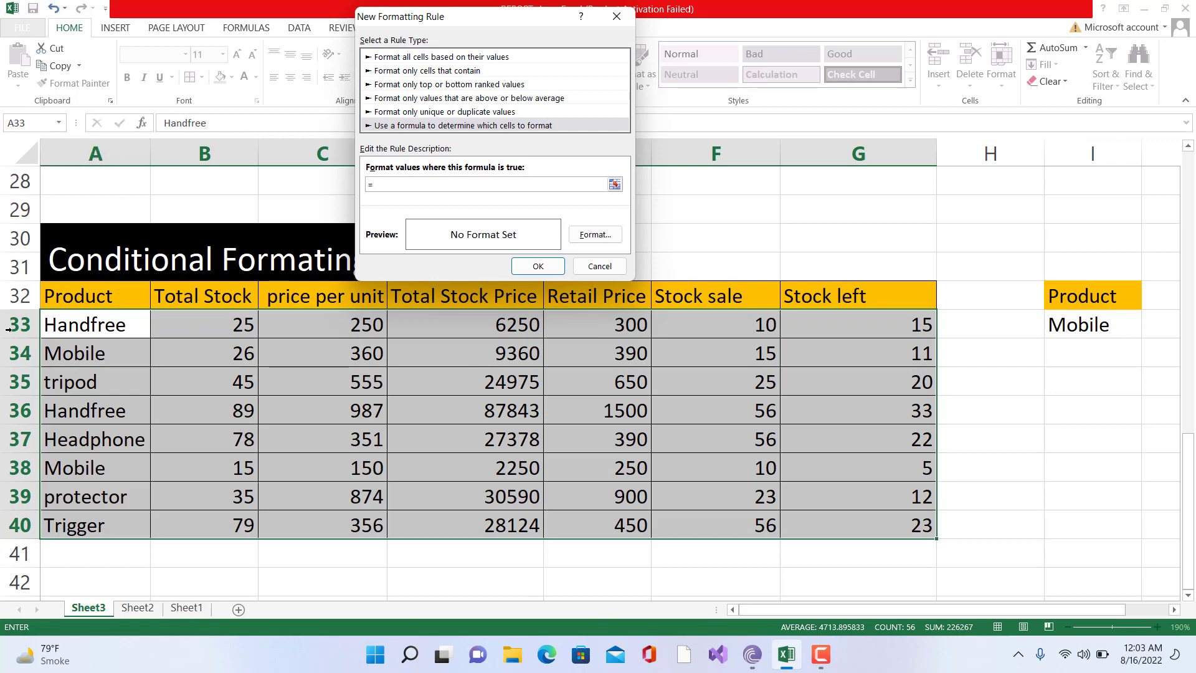
click(79, 321)
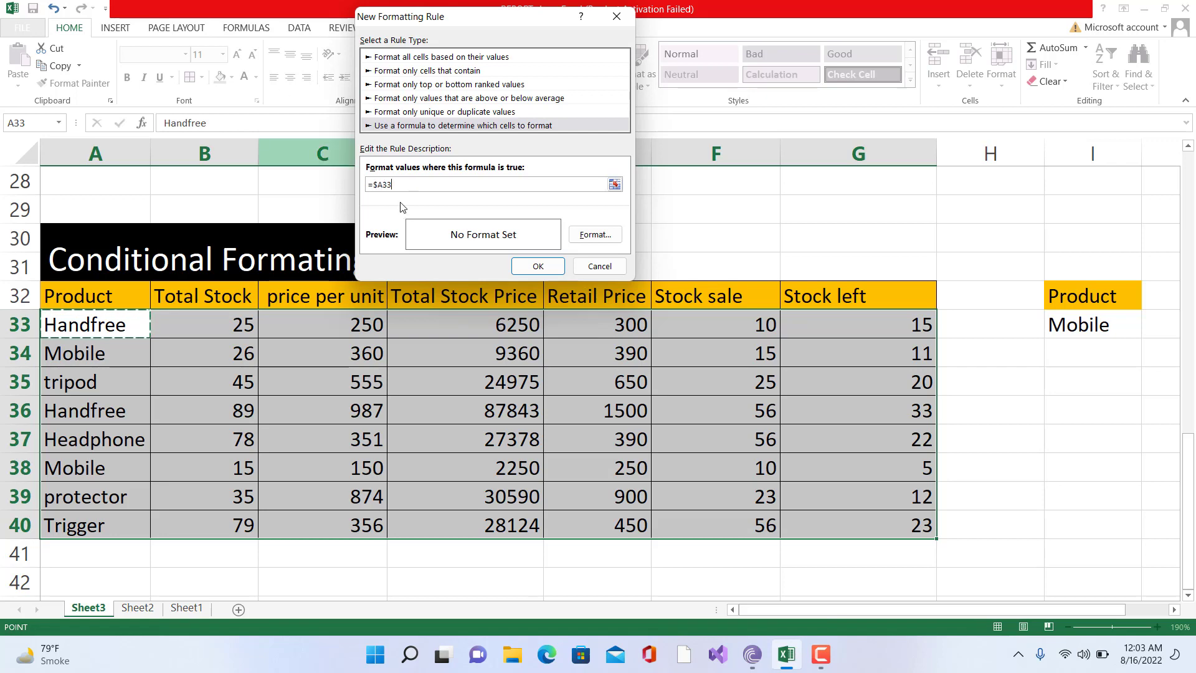
text(=)
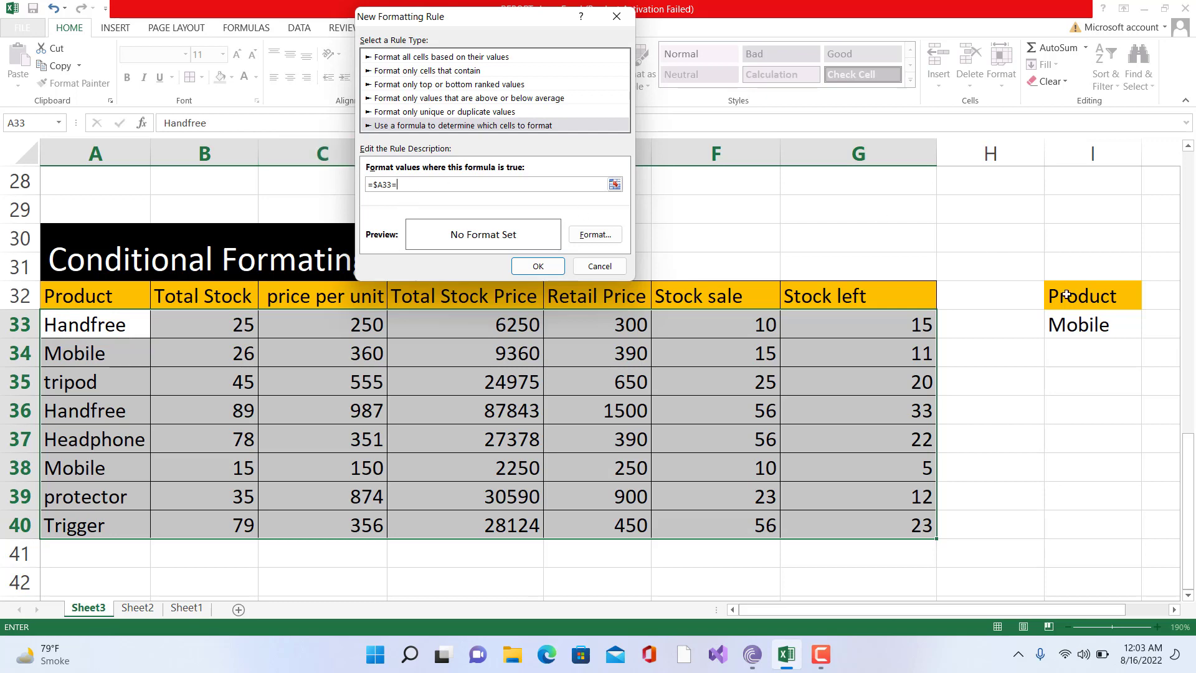
click(1099, 324)
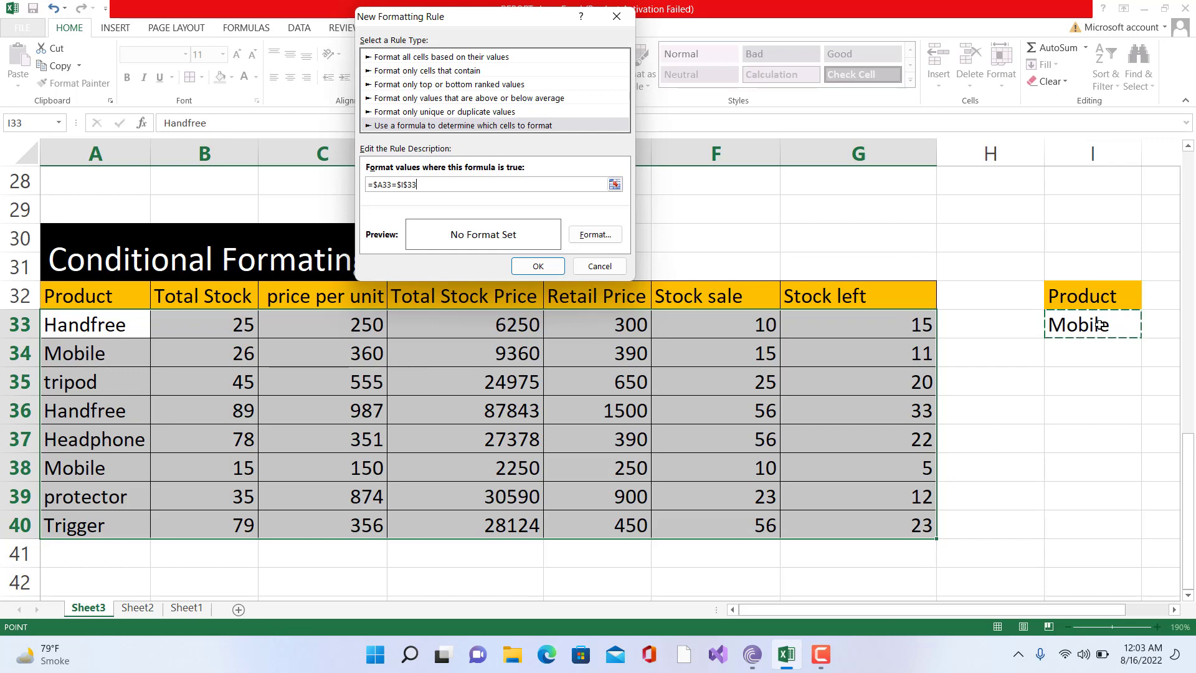
click(589, 239)
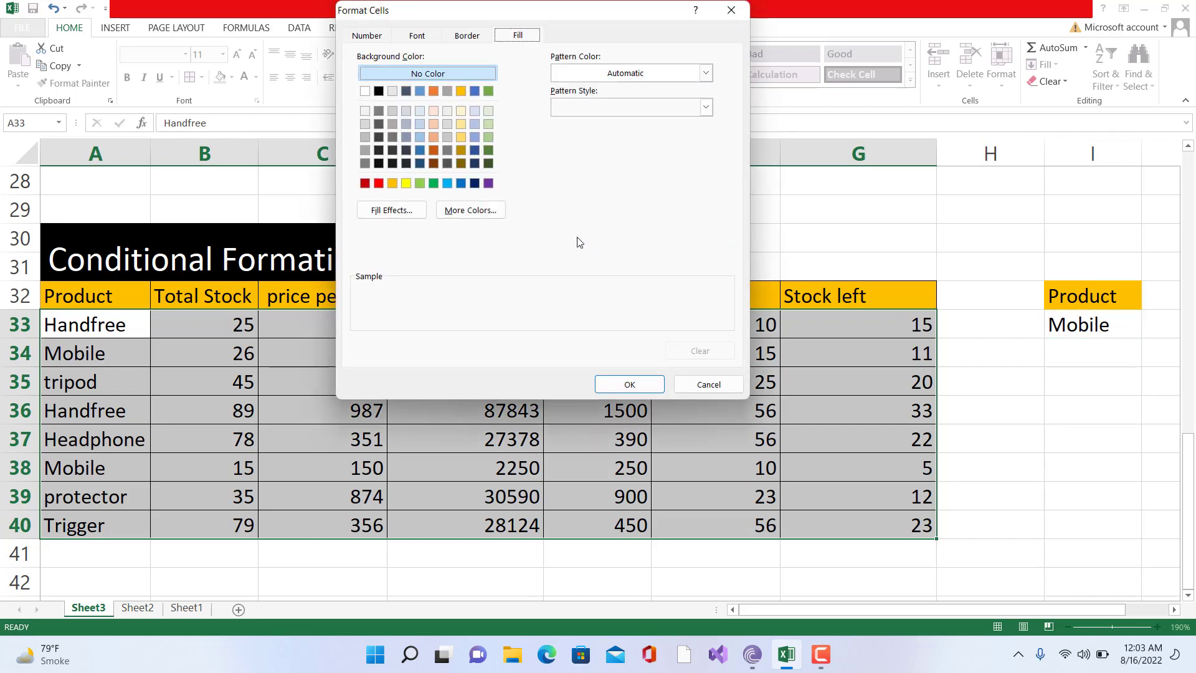
Choose green as the rule's fill and apply the new row-highlighting rule.
click(433, 183)
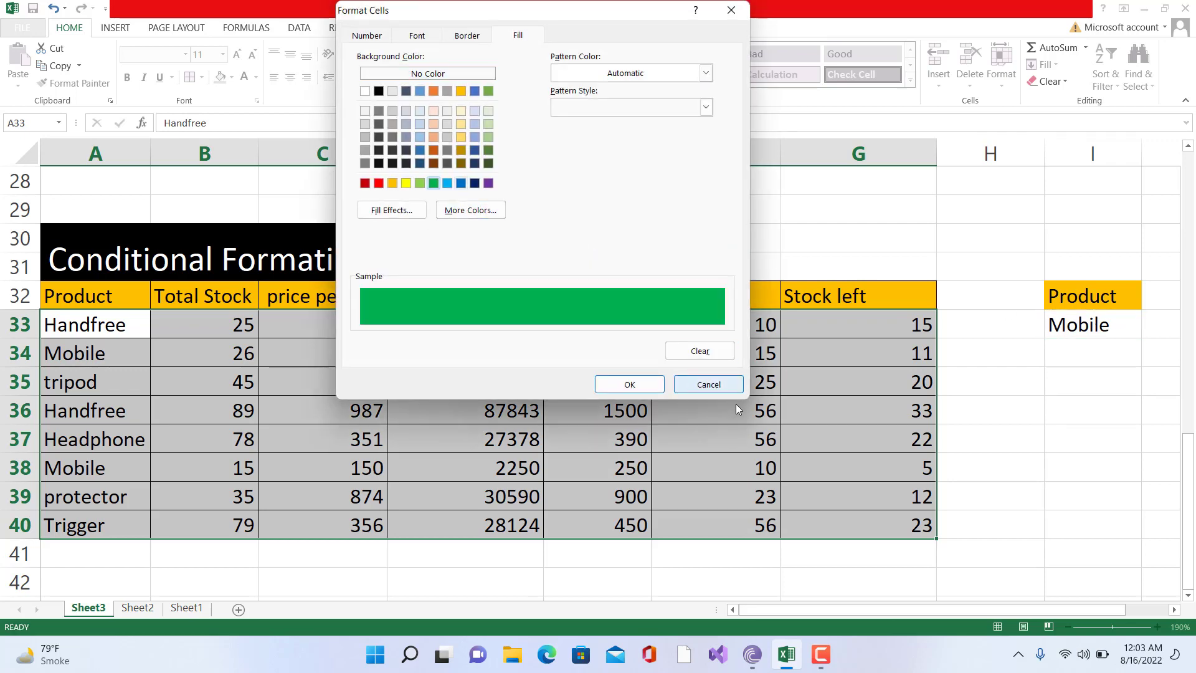
click(640, 387)
click(600, 265)
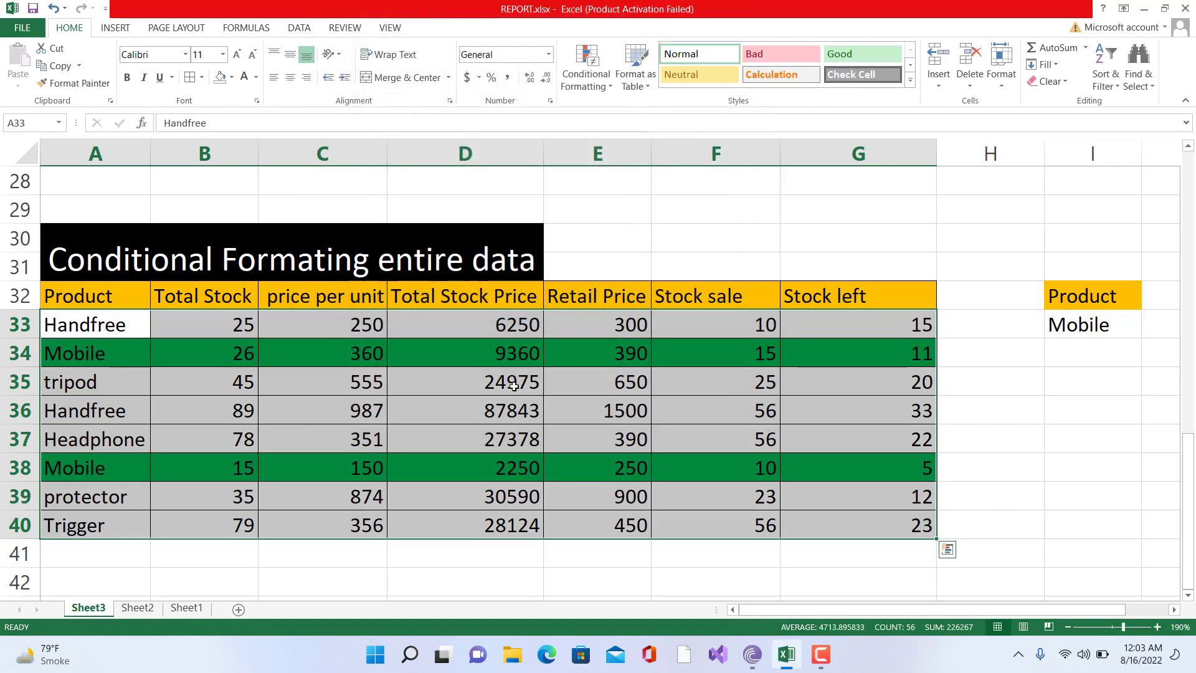
Check that the Mobile rows 34 and 38 are now filled green.
click(748, 497)
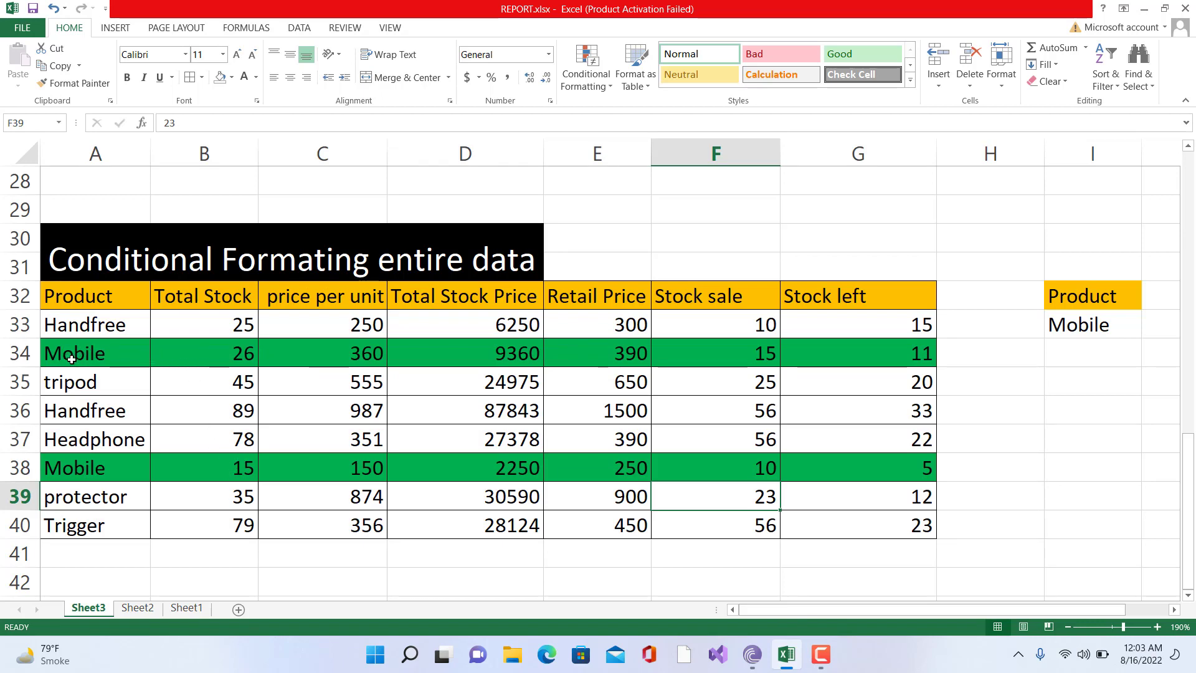
drag(72, 359, 903, 362)
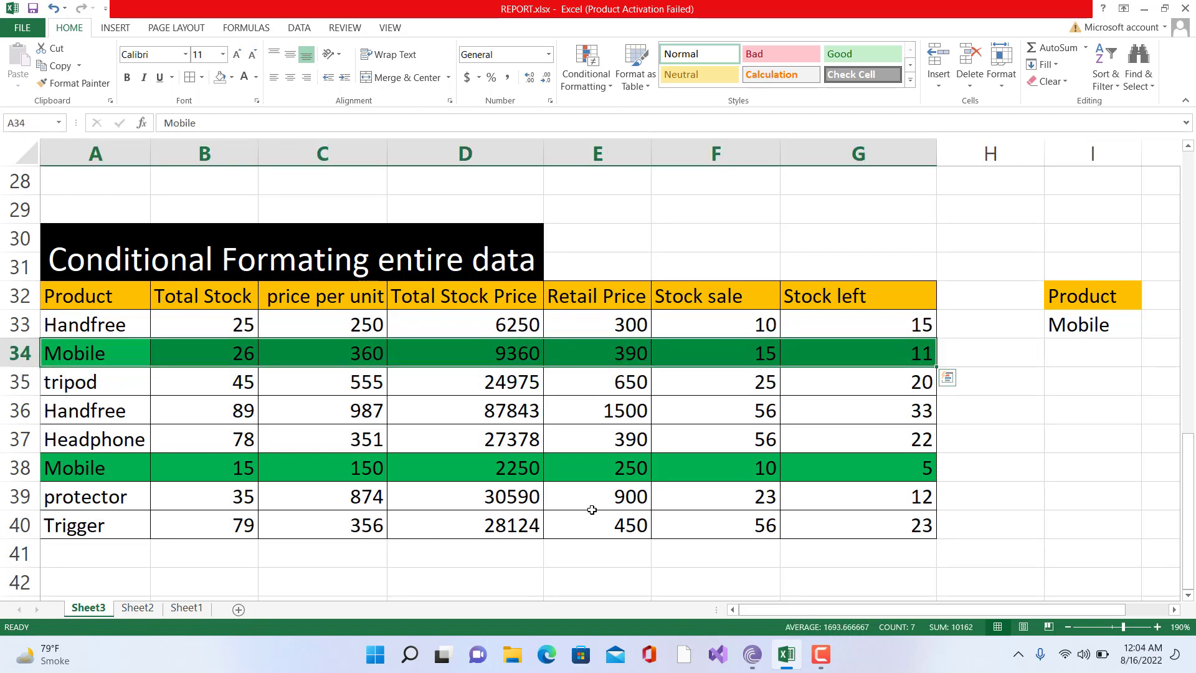
drag(114, 471, 856, 455)
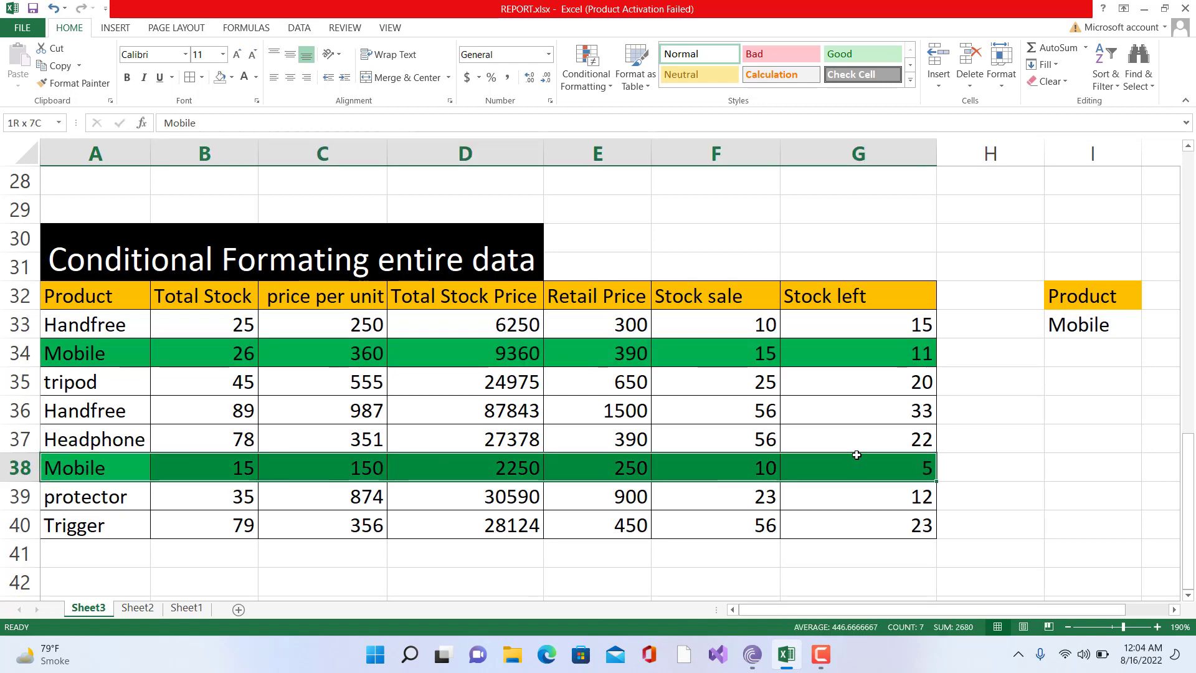
click(1122, 353)
Replace Mobile in I33 with 'handfree', correcting the misspelled 'handfre' entry.
click(1100, 323)
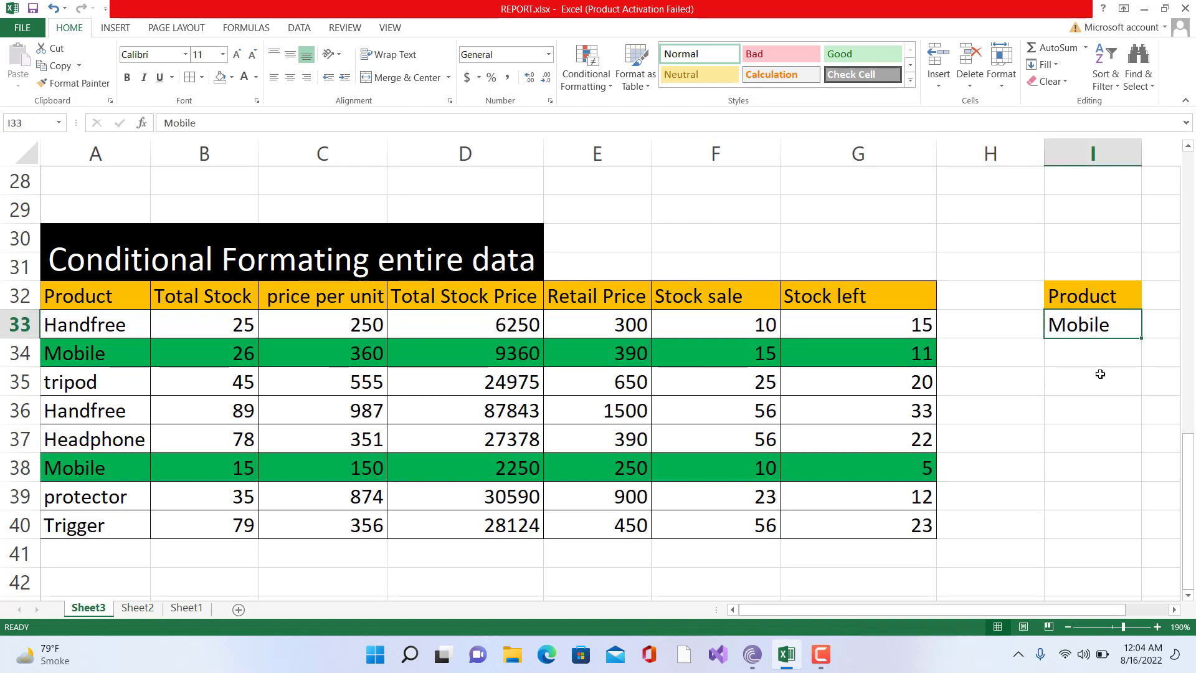
text(han)
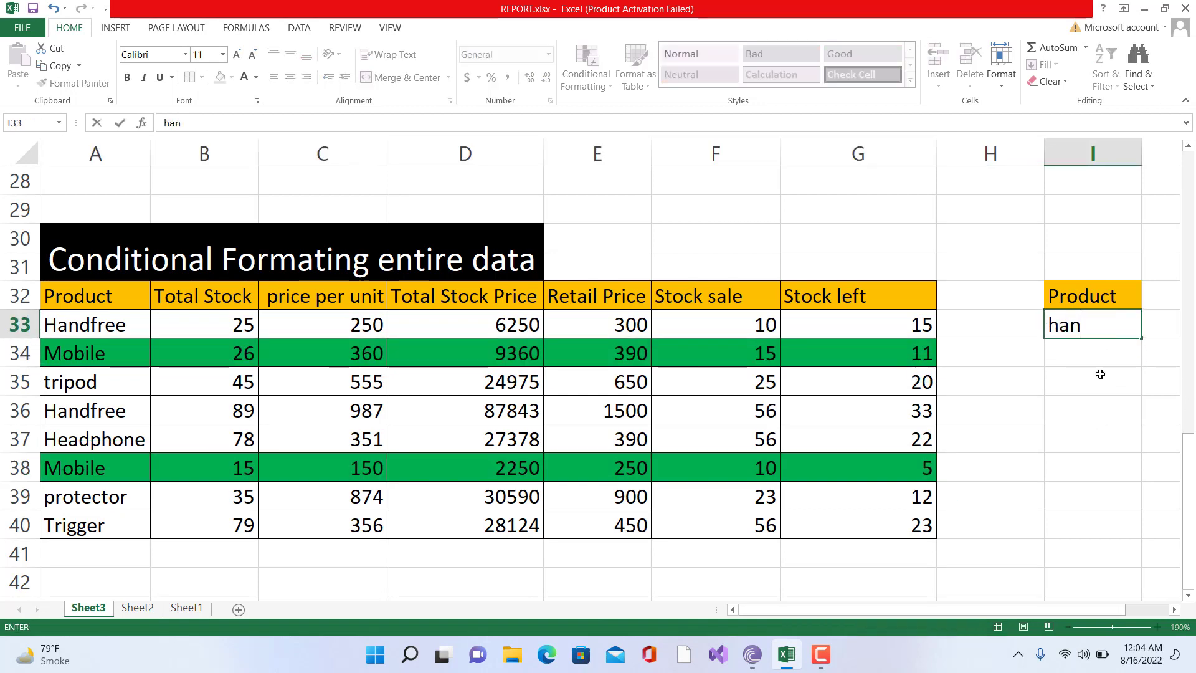
text(dfre)
key(Return)
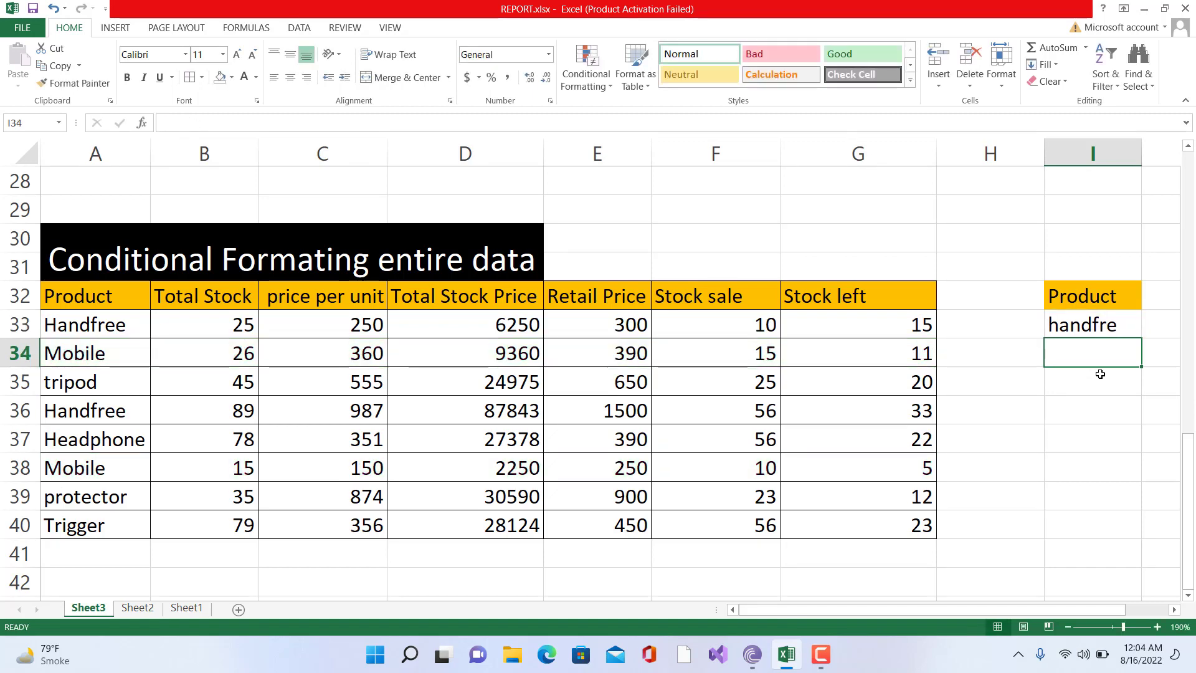
click(1131, 321)
double_click(1132, 323)
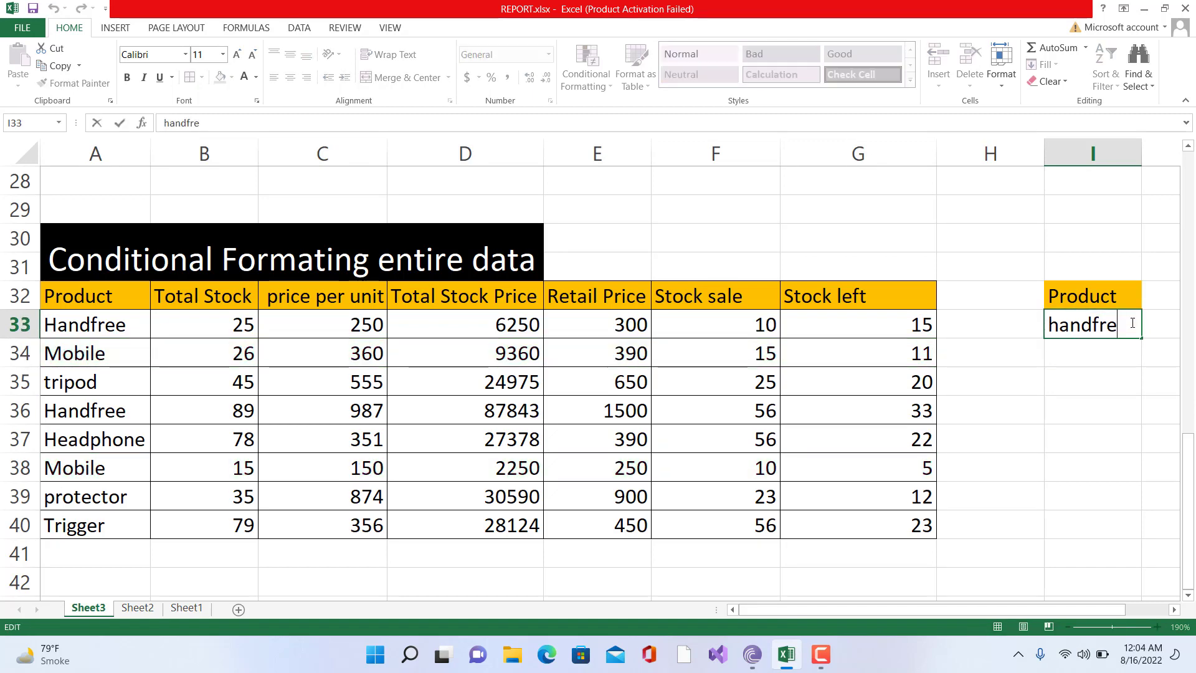
text(e)
key(Return)
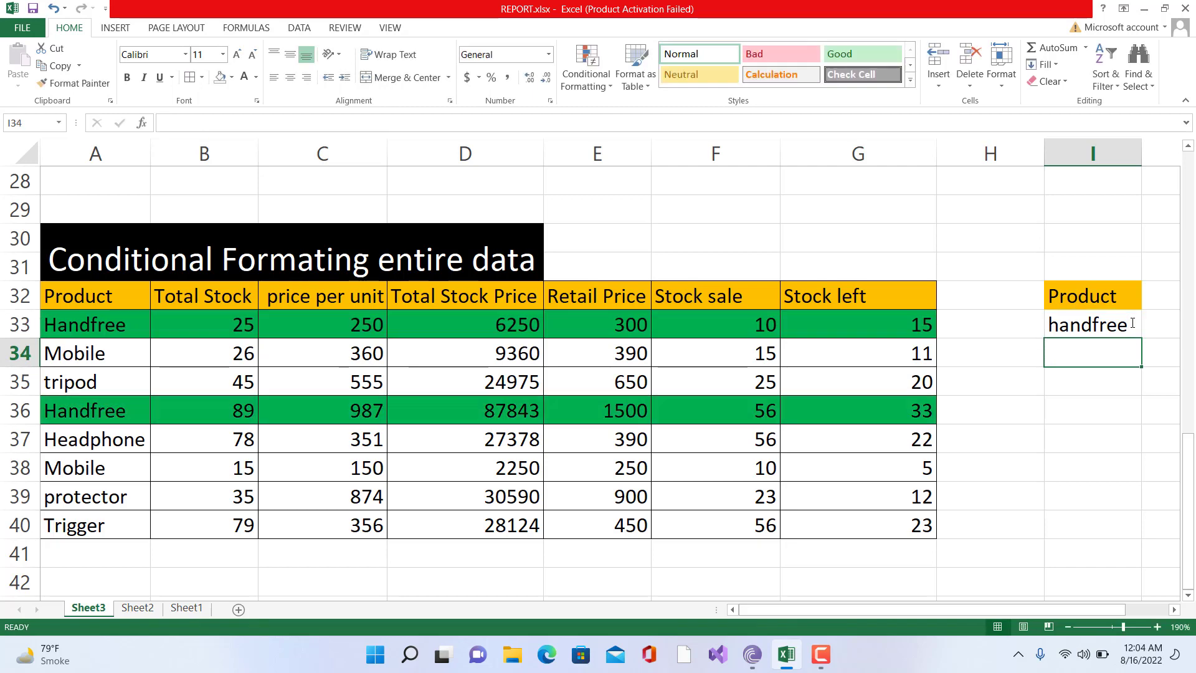
click(1127, 325)
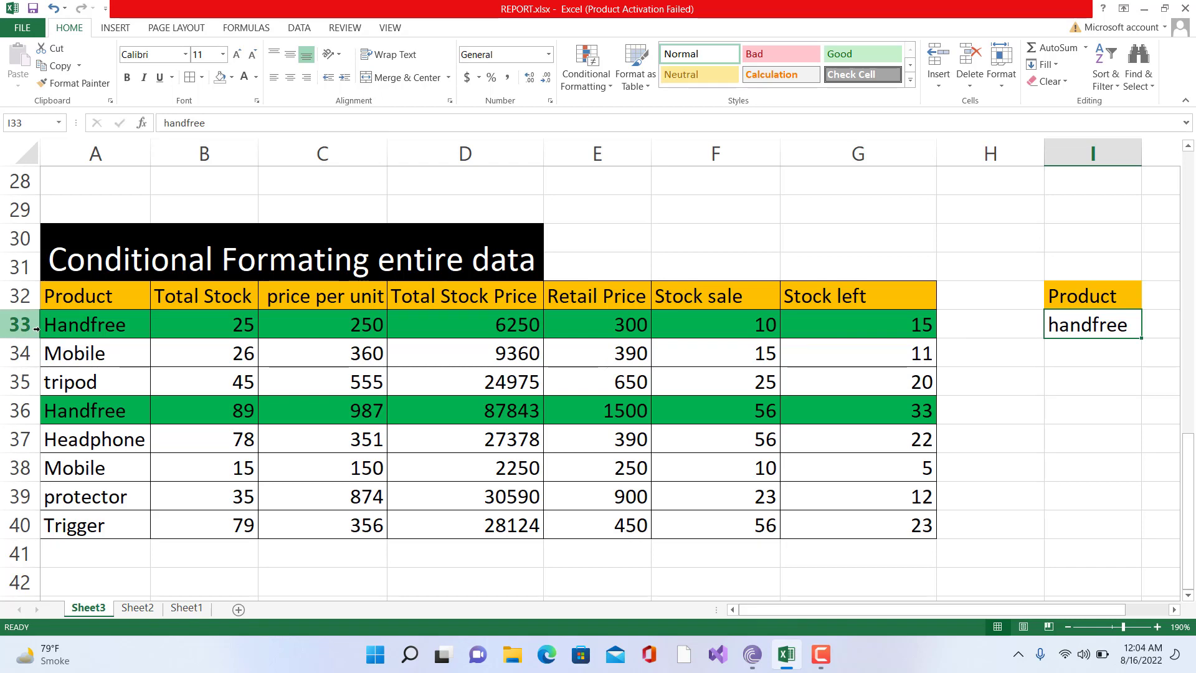
Scroll up to rows 19–33 to show the product table with the blue tripod cell.
scroll(312, 412, down, 1)
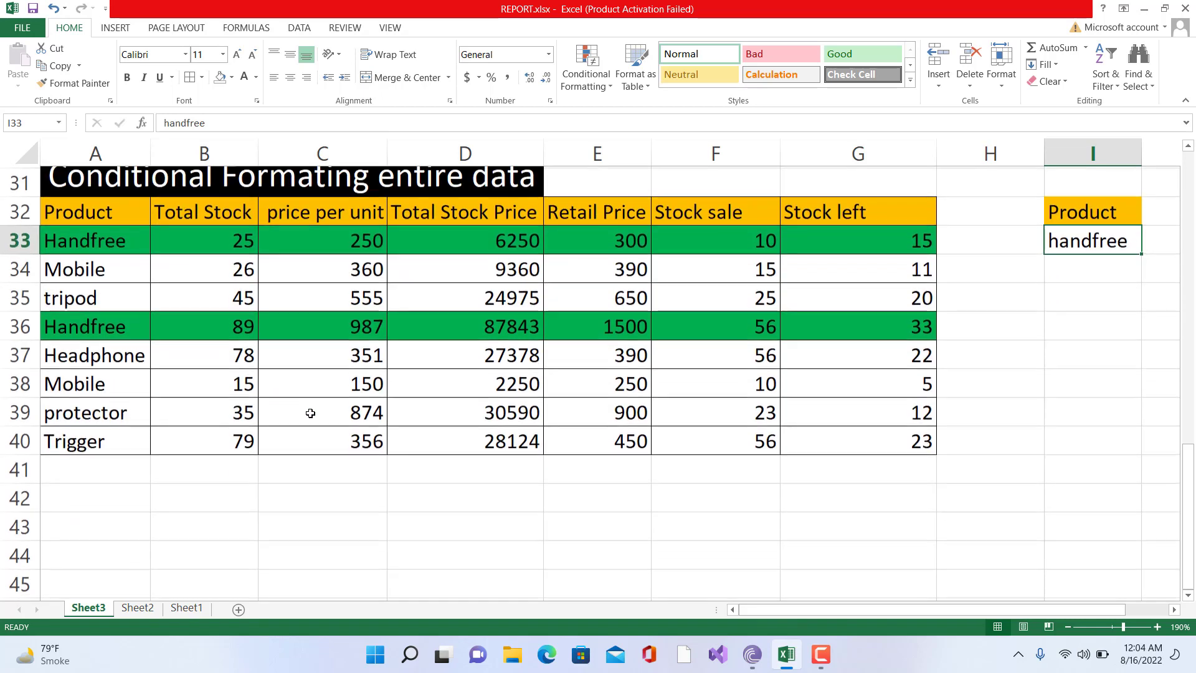
scroll(312, 413, up, 2)
scroll(350, 418, up, 2)
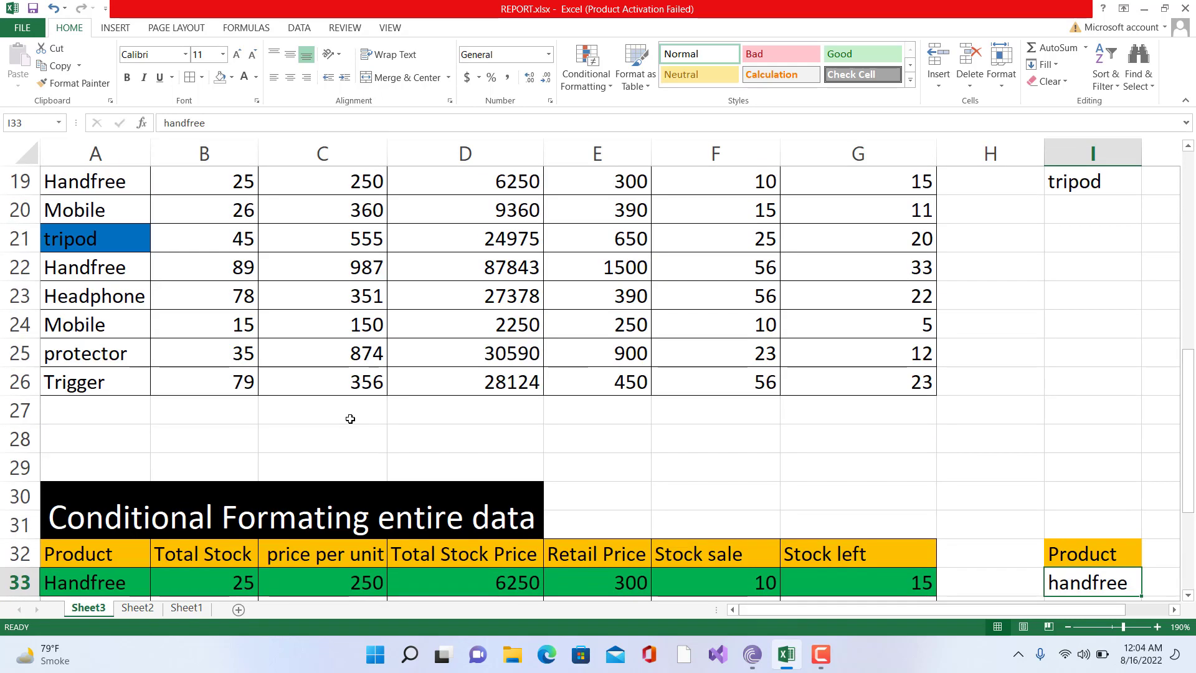